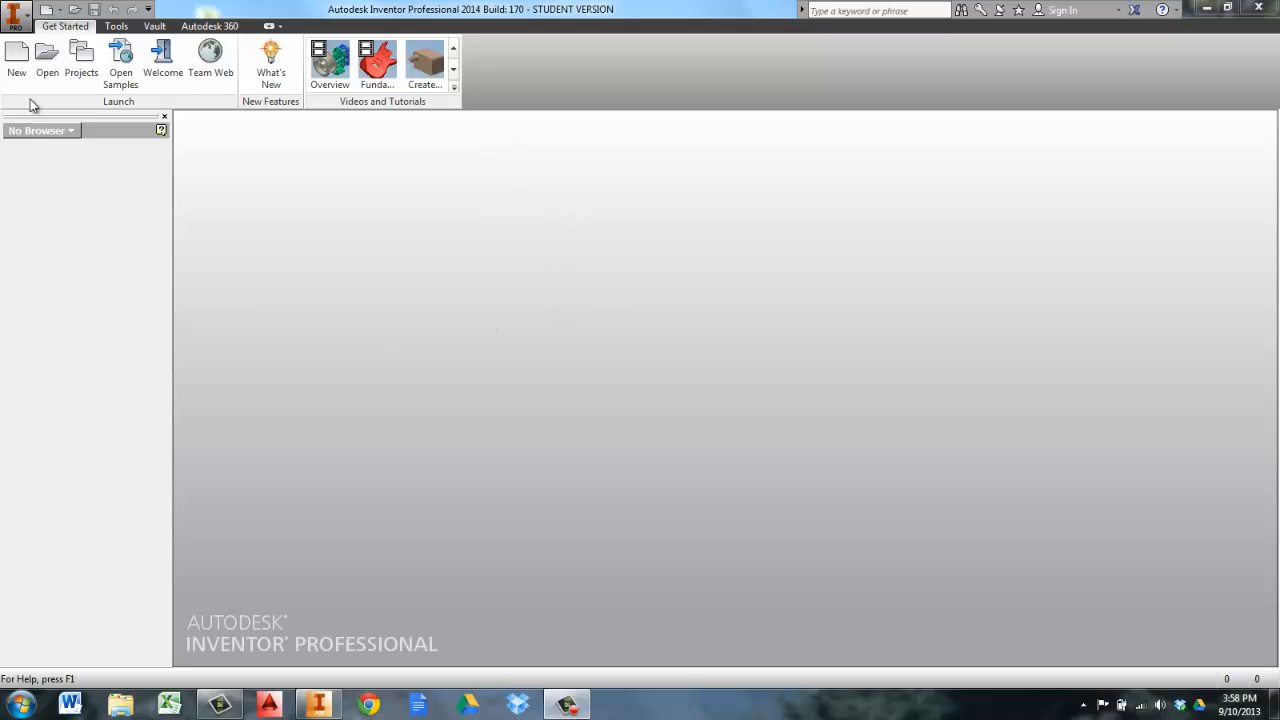
# Create a new part file from the English Standard (in).ipt template.
pyautogui.click(16, 55)
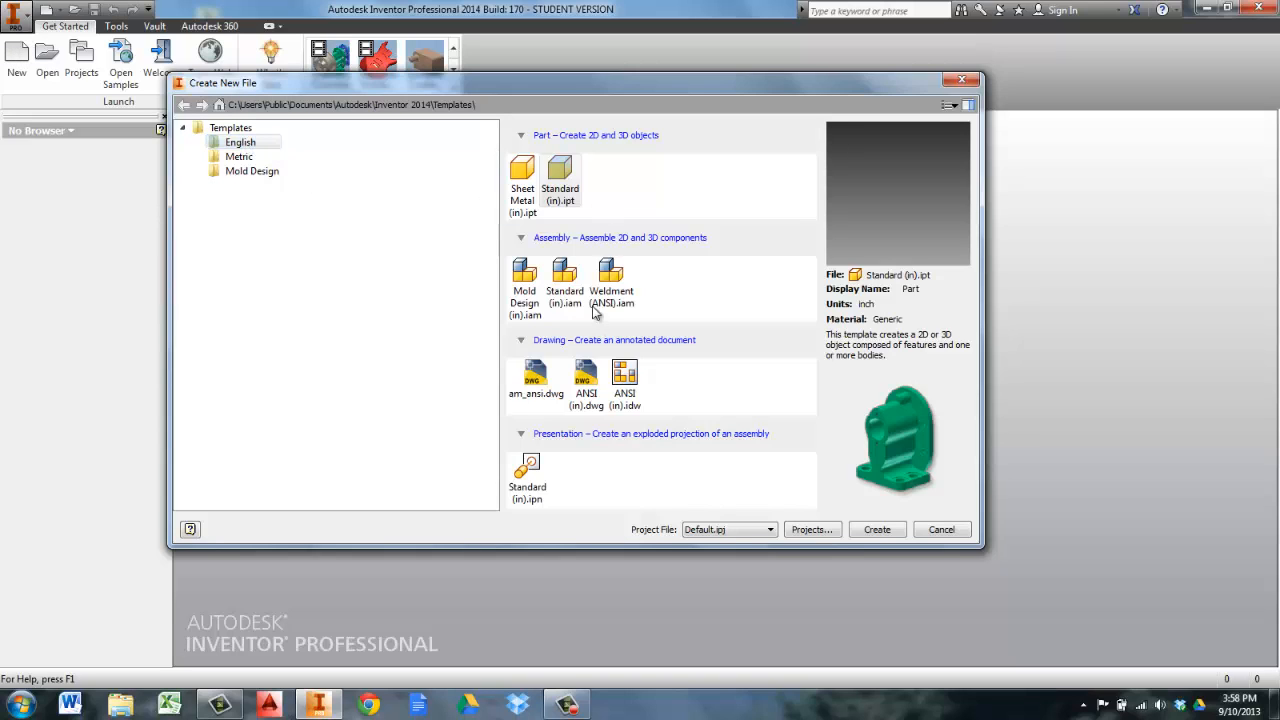
pyautogui.click(239, 156)
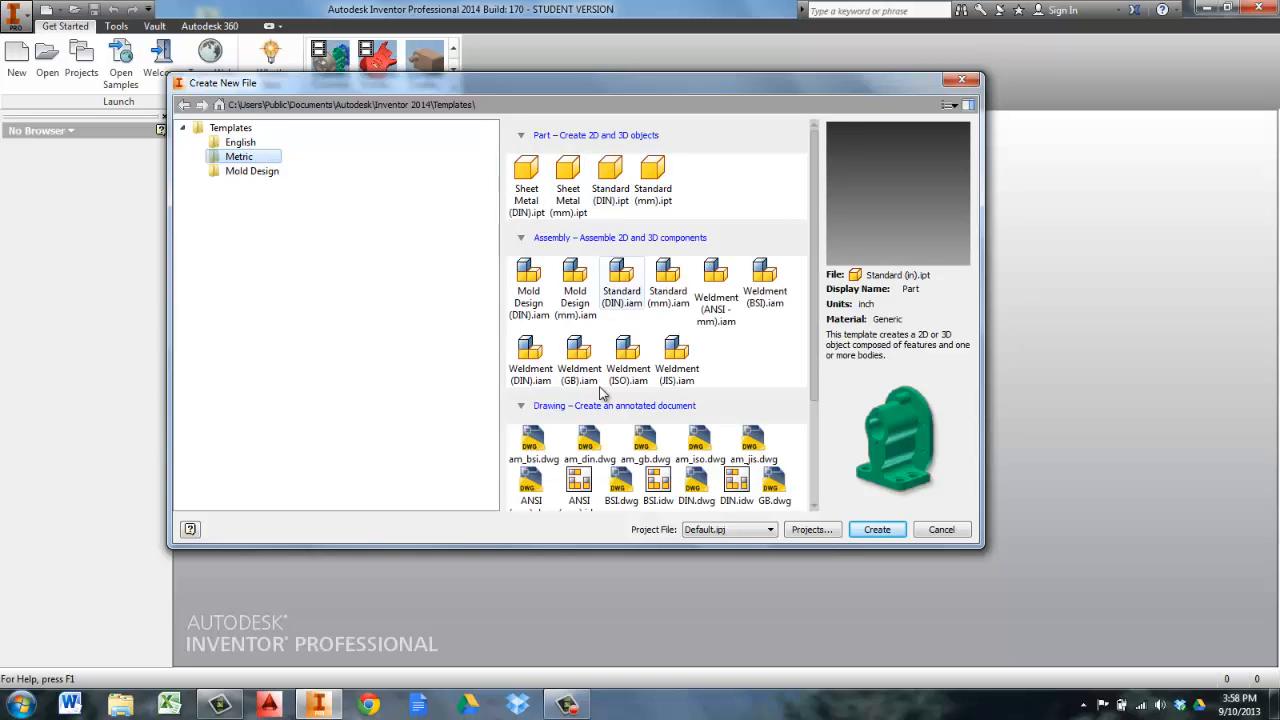
pyautogui.click(244, 142)
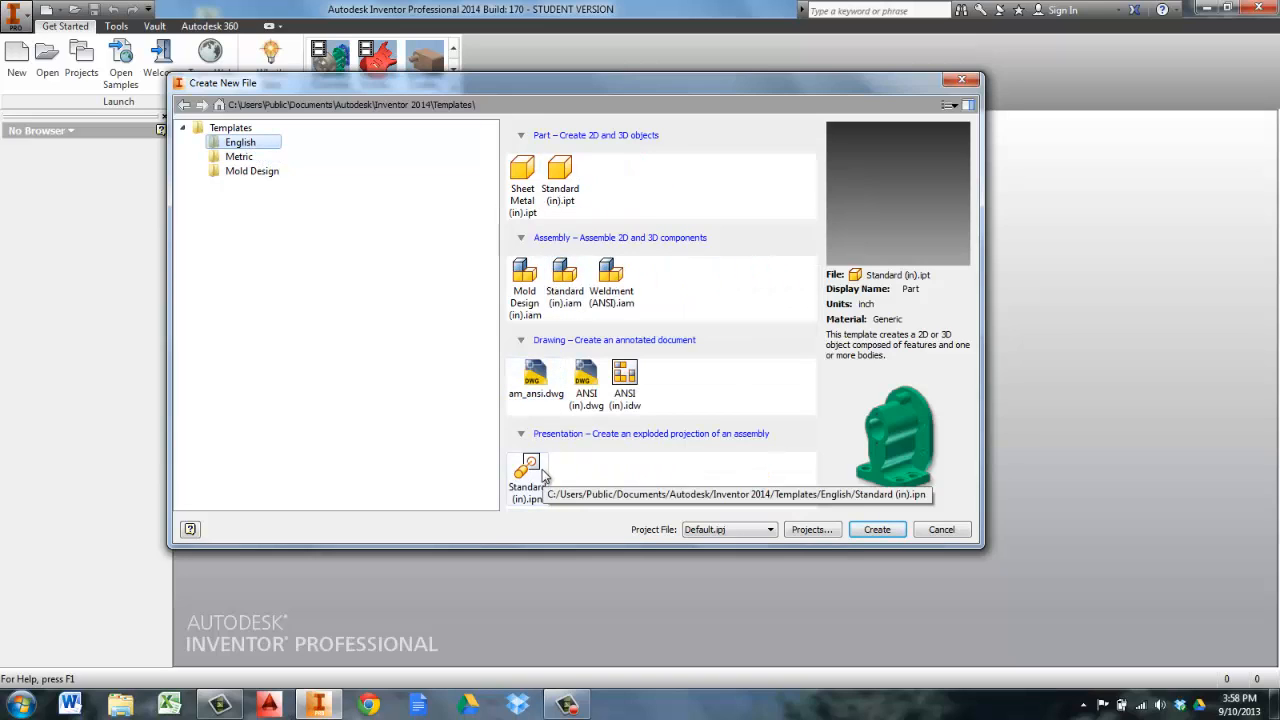
pyautogui.doubleClick(560, 172)
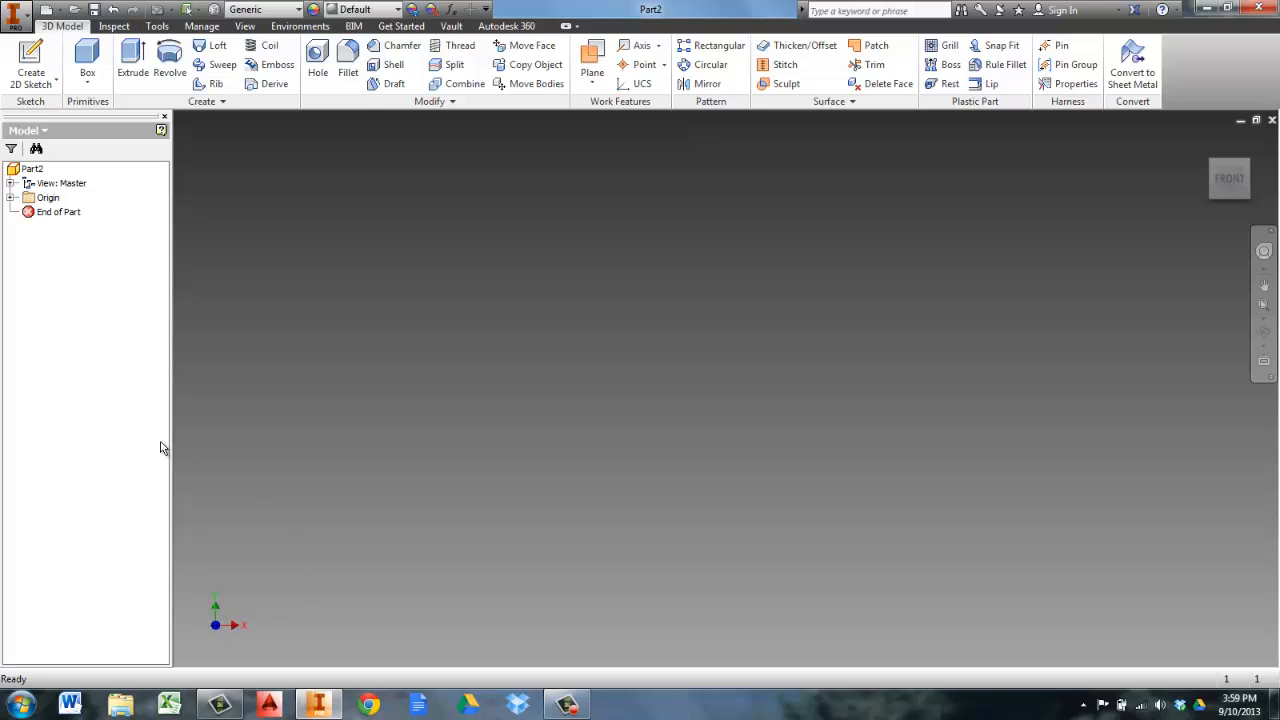
pyautogui.click(25, 17)
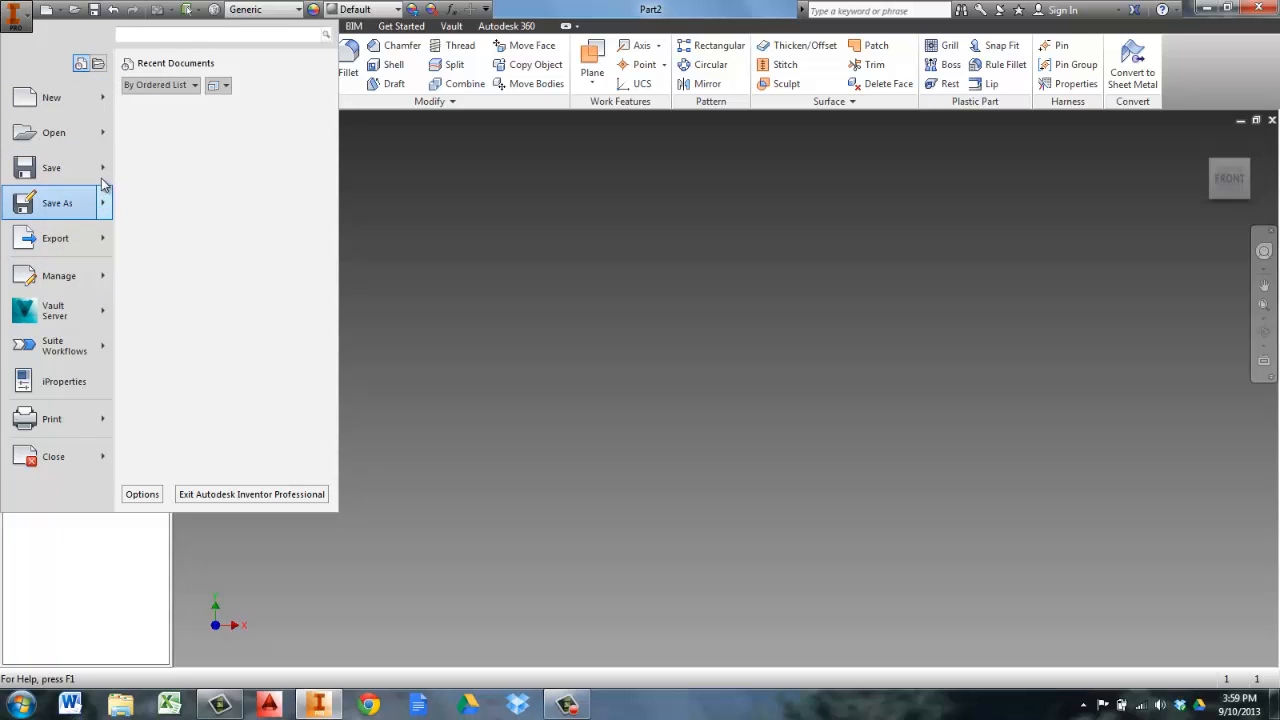
pyautogui.click(17, 16)
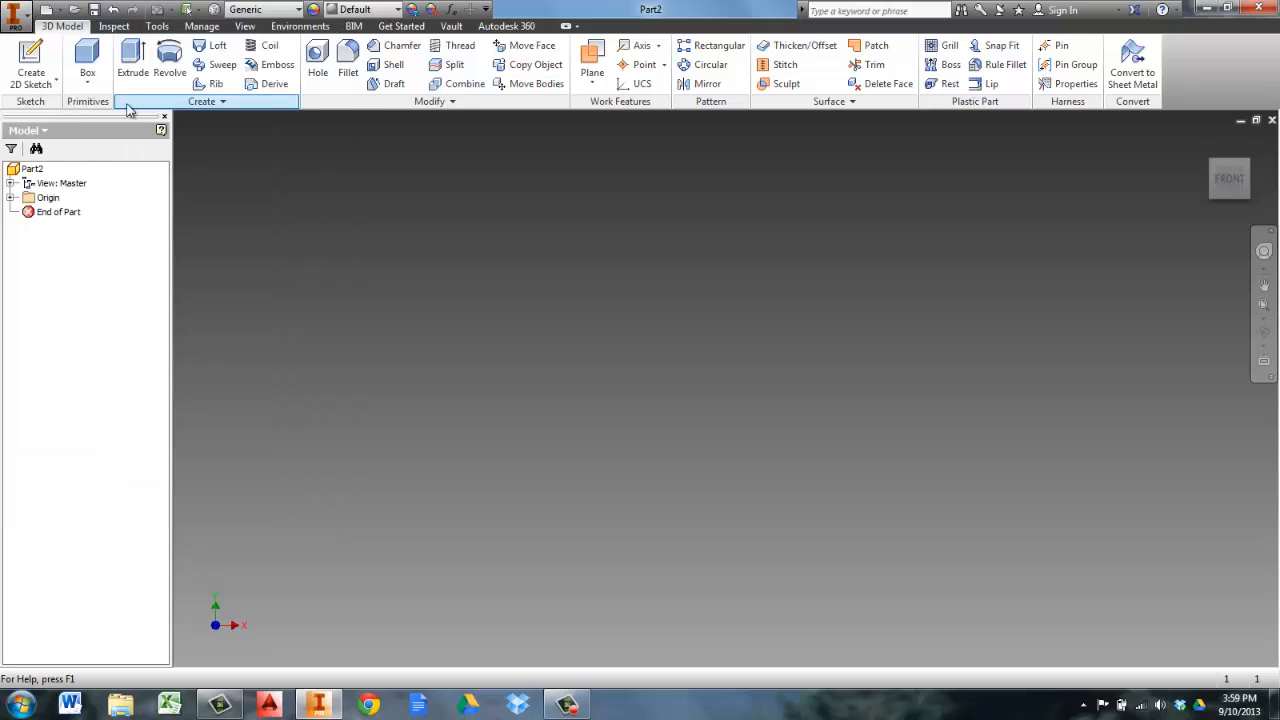
# Start a 2D sketch on the front (XY) origin plane.
pyautogui.click(30, 58)
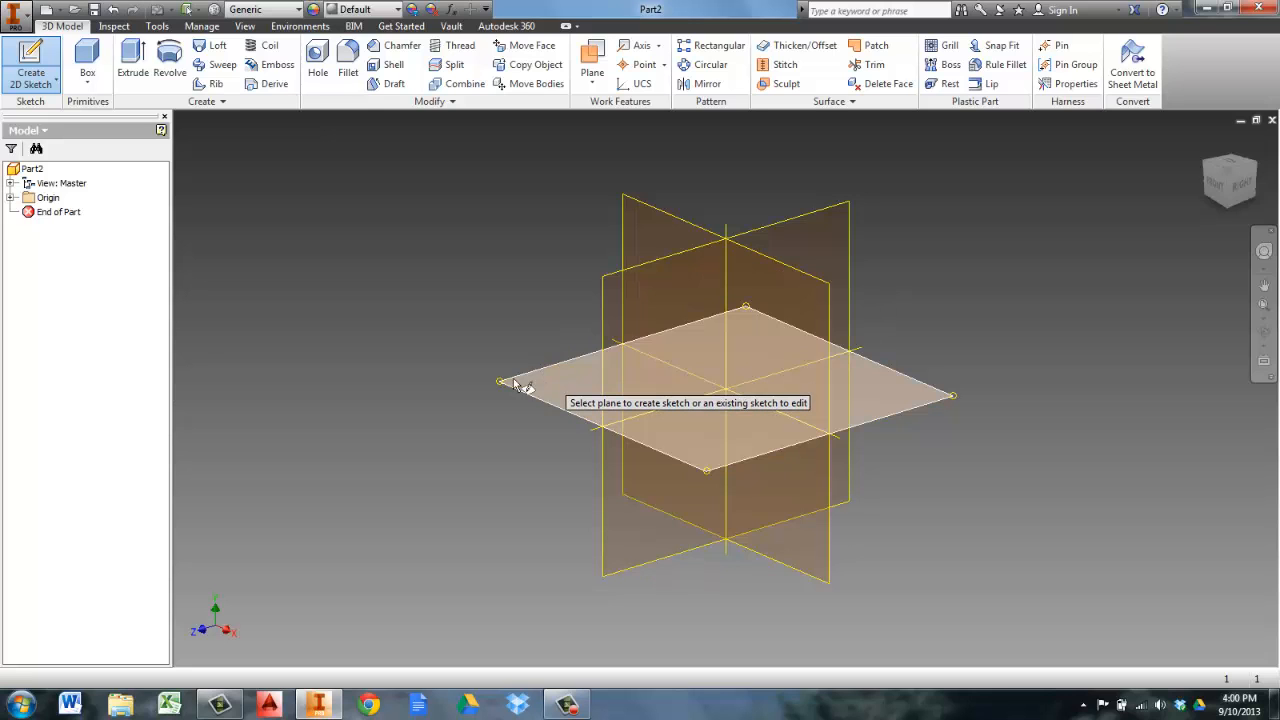
pyautogui.click(800, 293)
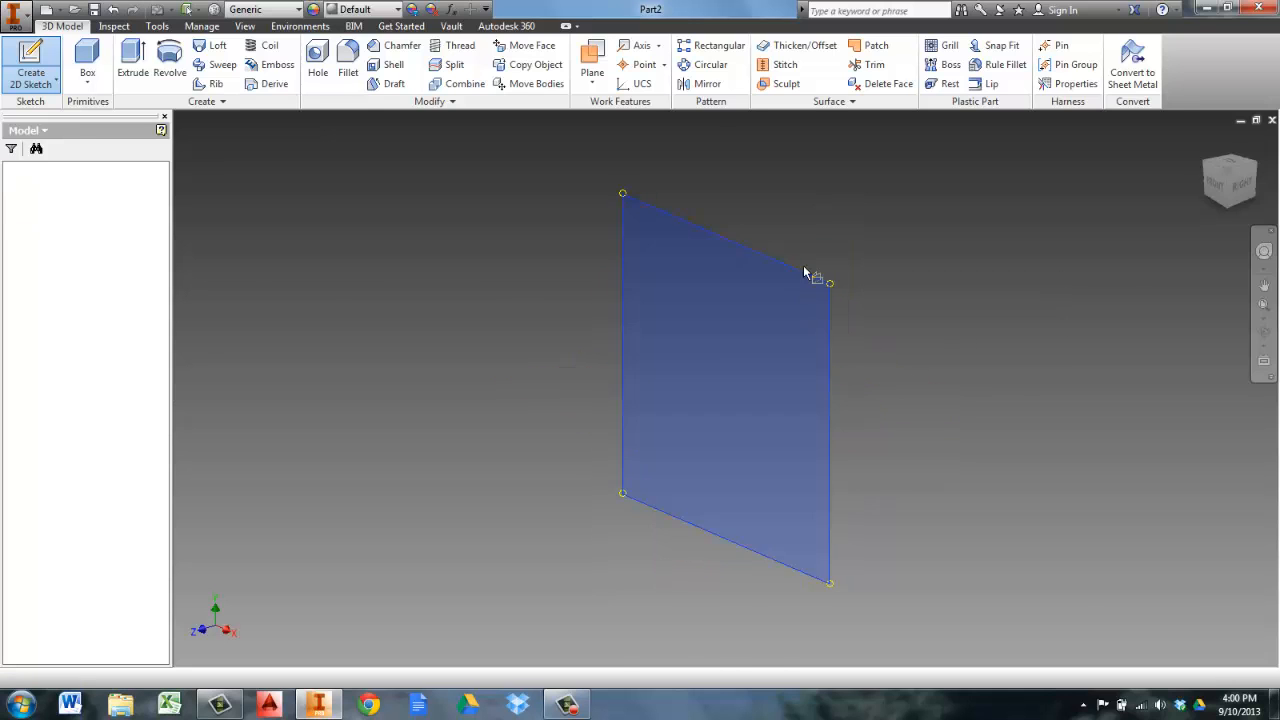
pyautogui.moveTo(930, 310); pyautogui.dragTo(872, 351, button='middle')
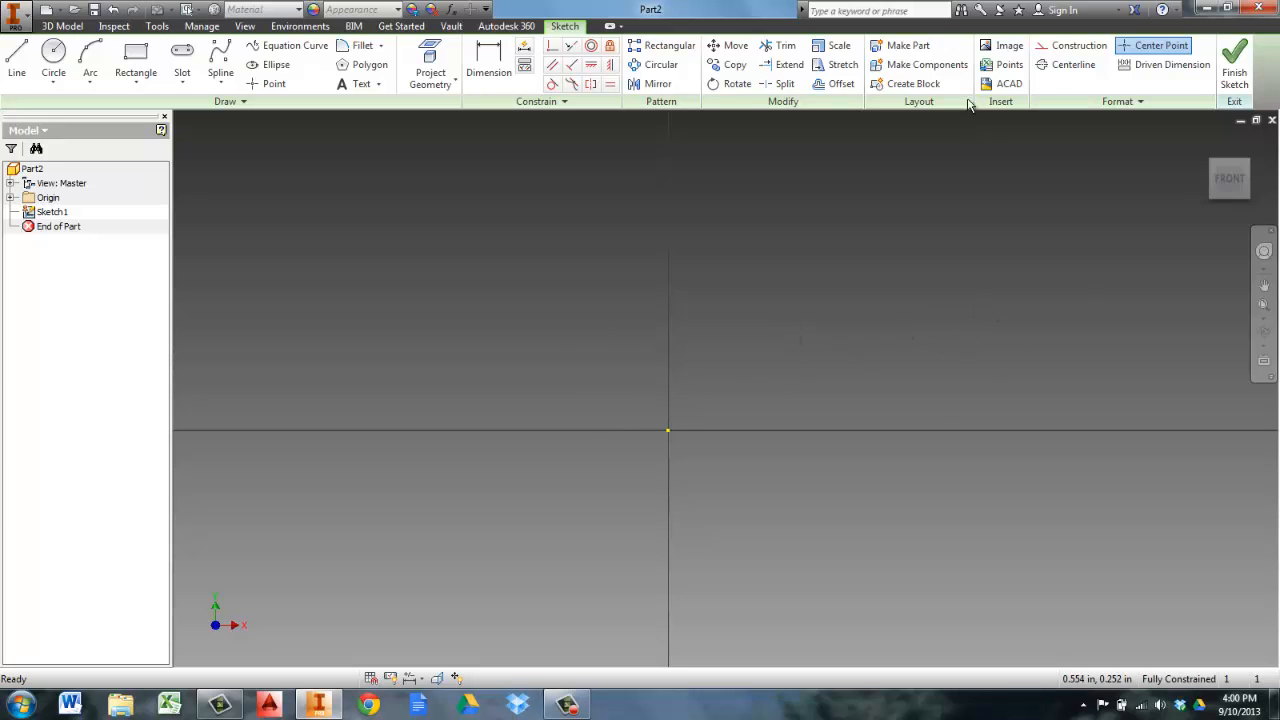
# Sketch a closed four-line outline around the origin, with an upper slanted line about 0.865 in, a base about 1.065 in and a short closing line about 0.316 in.
pyautogui.click(17, 62)
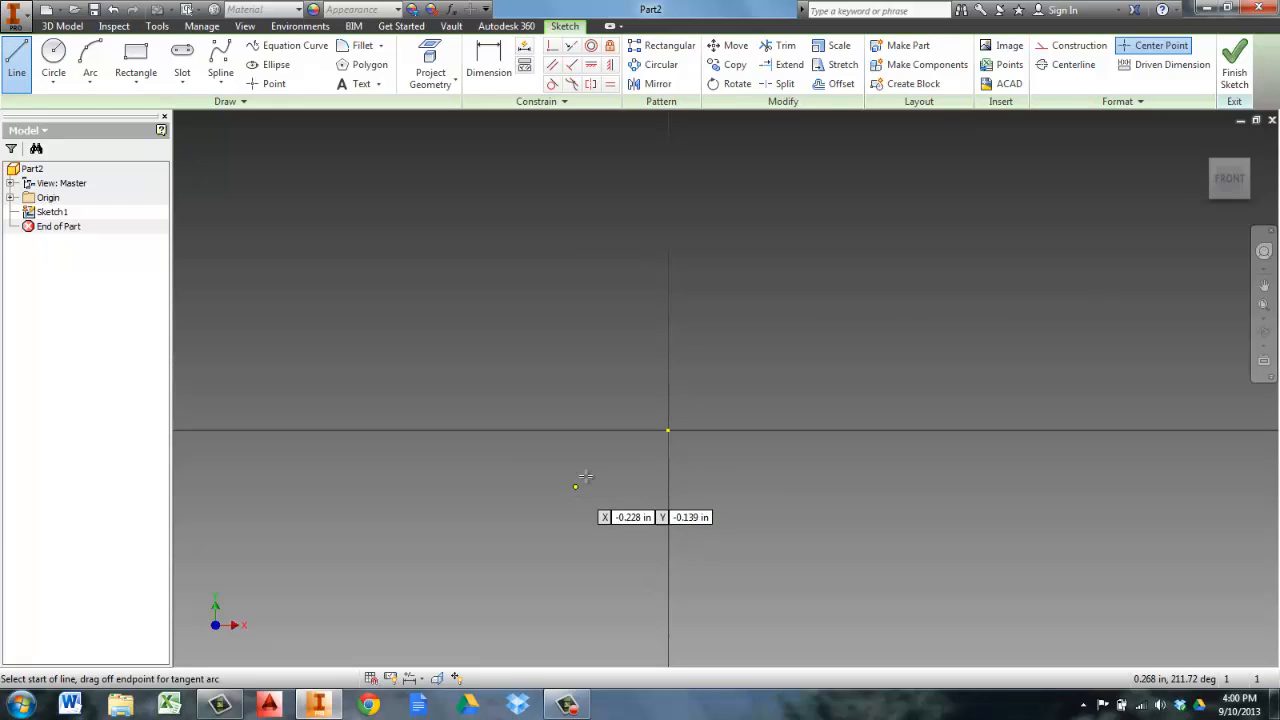
pyautogui.click(592, 470)
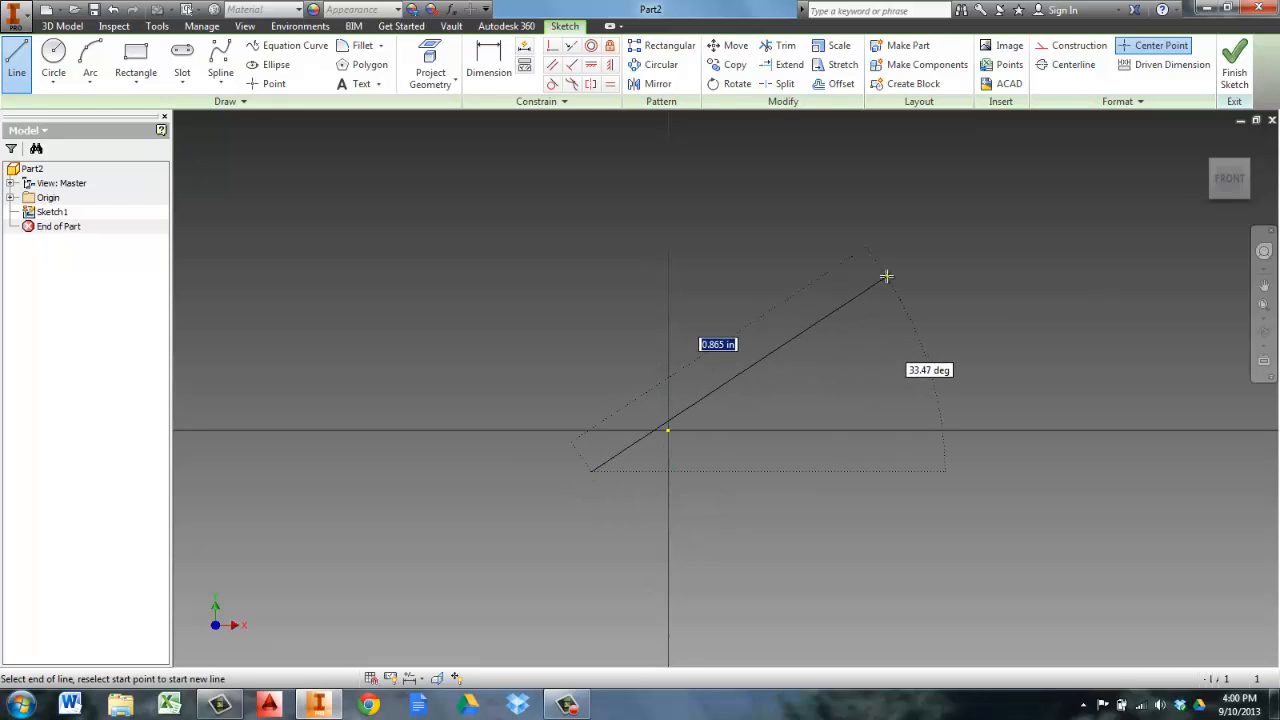
pyautogui.click(886, 276)
pyautogui.click(906, 498)
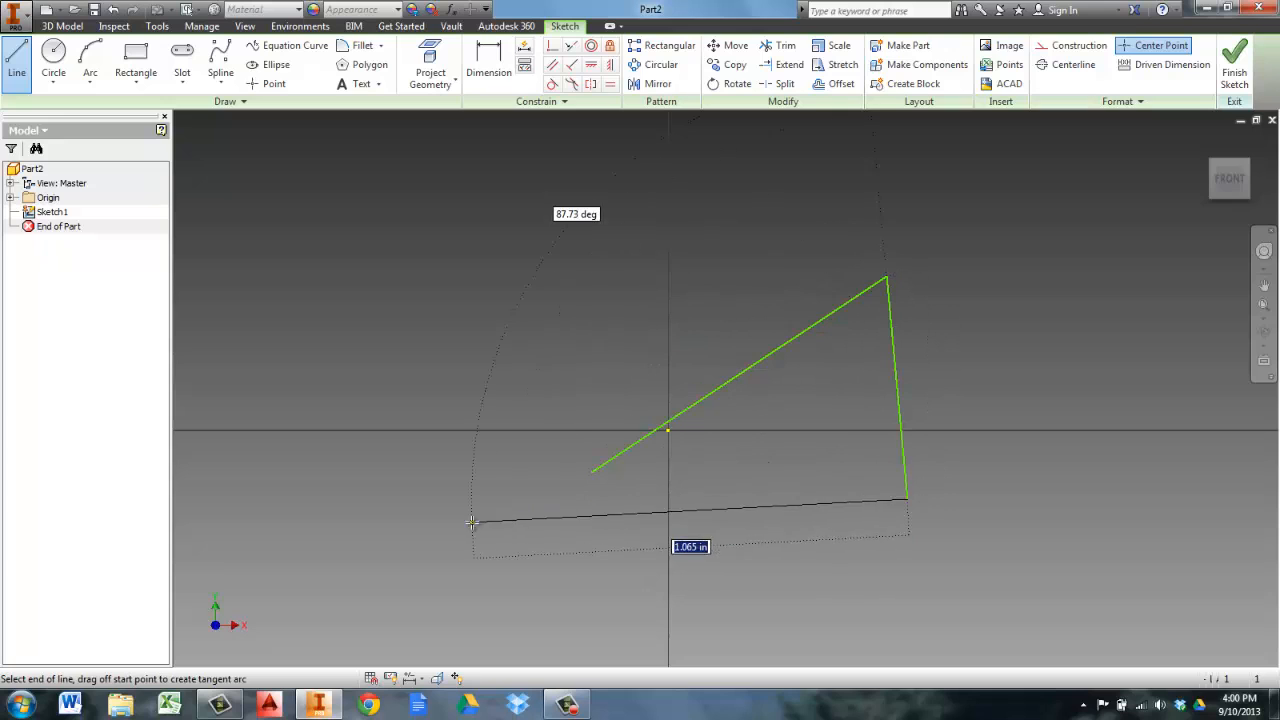
pyautogui.click(472, 521)
pyautogui.click(596, 468)
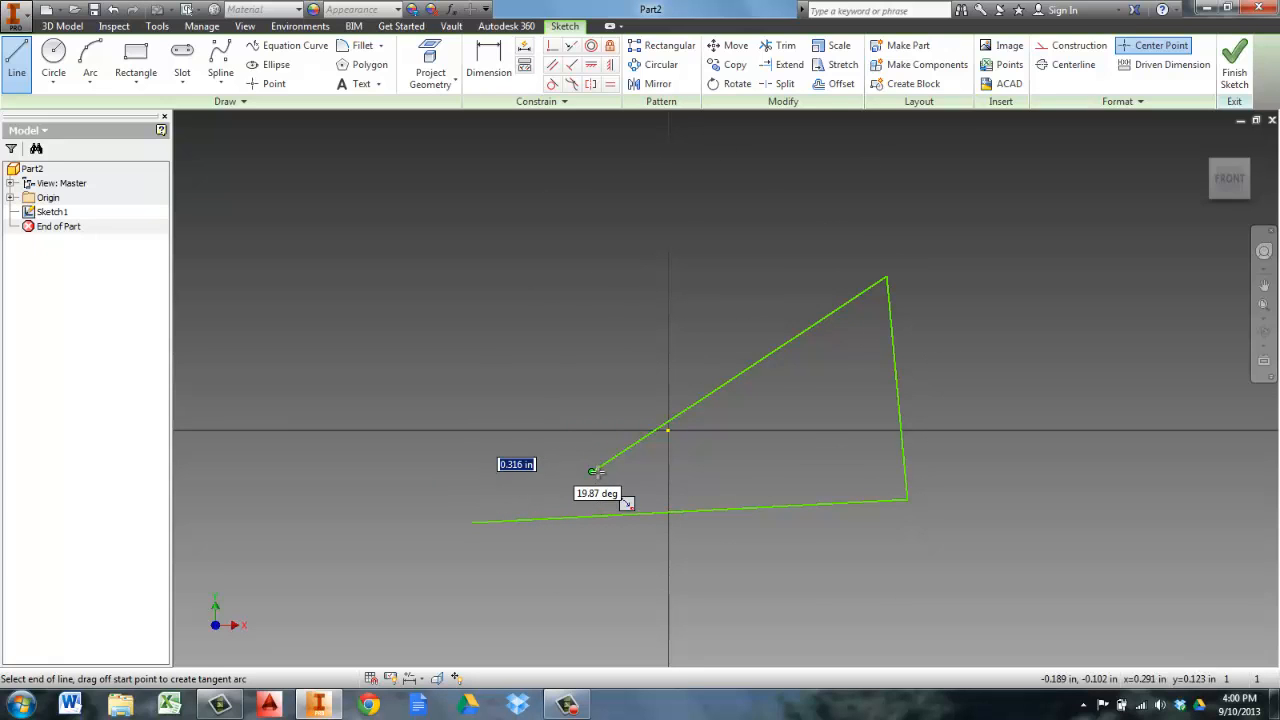
pyautogui.rightClick(680, 472)
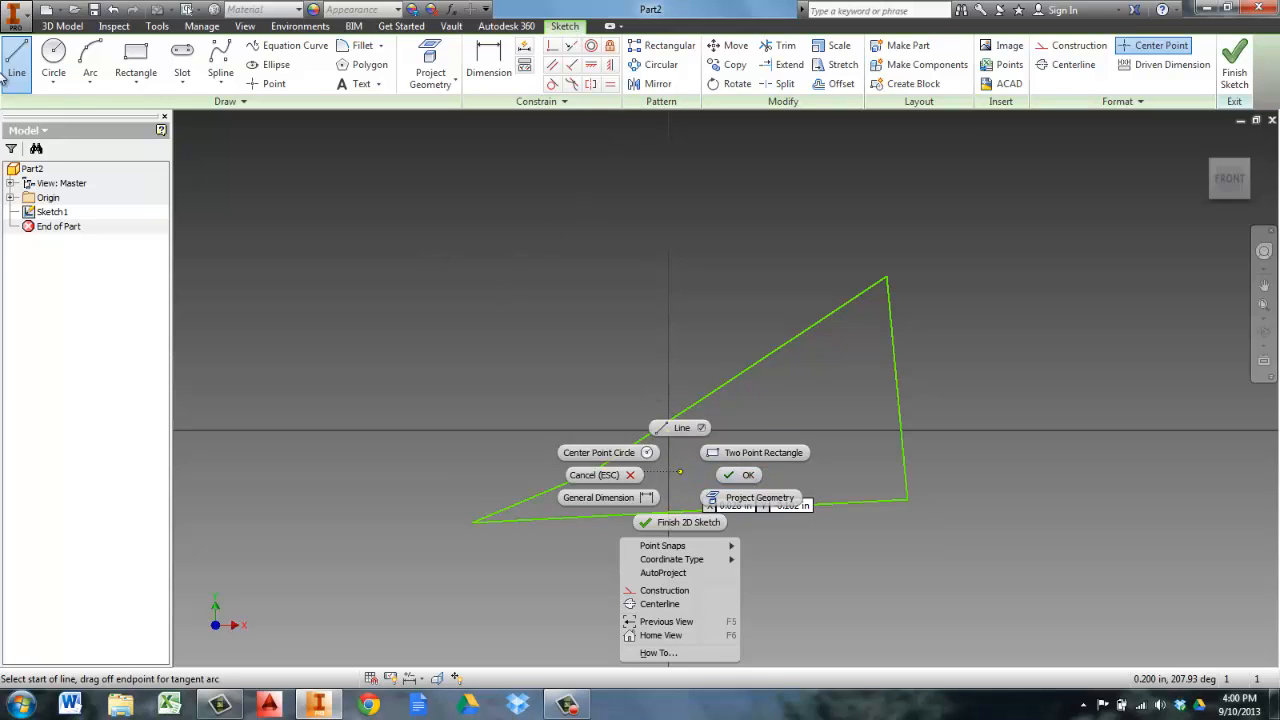
pyautogui.click(741, 474)
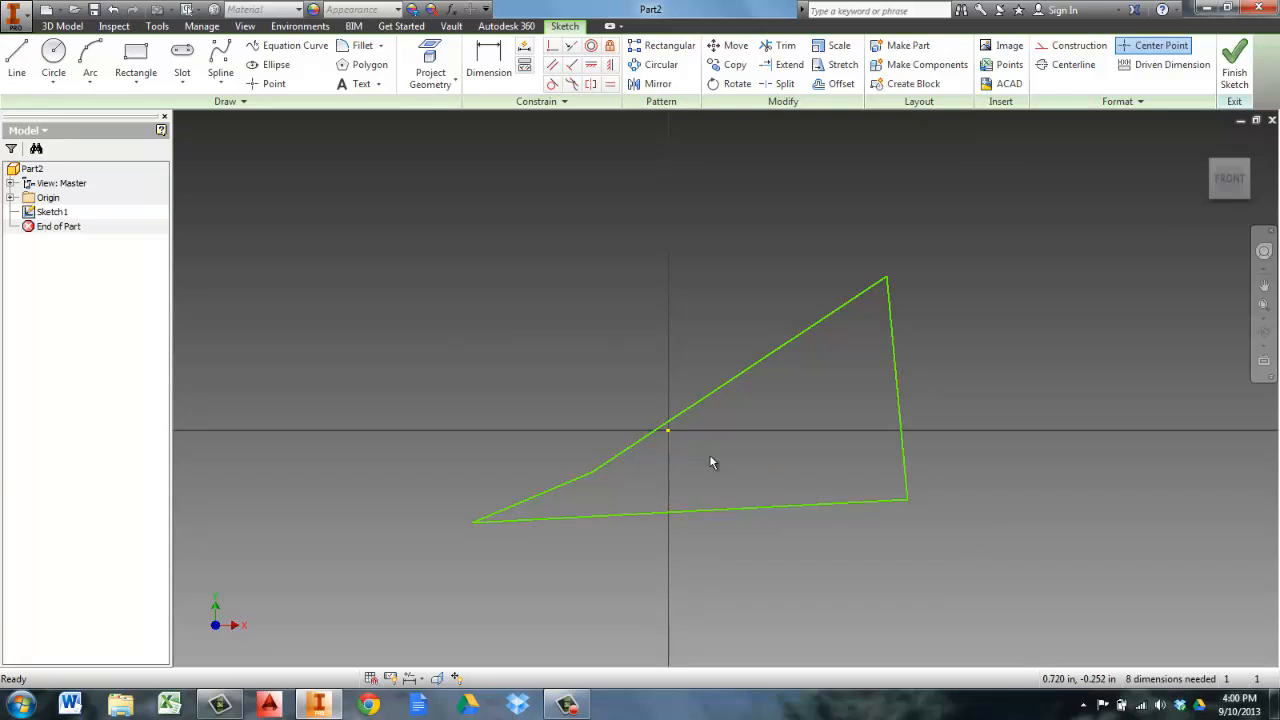
# Delete the long slanted upper line and the short closing line of the outline together.
pyautogui.moveTo(717, 457)
pyautogui.mouseDown()
pyautogui.moveTo(648, 440)
pyautogui.moveTo(599, 401)
pyautogui.moveTo(730, 447)
pyautogui.mouseUp()
pyautogui.moveTo(746, 468); pyautogui.dragTo(787, 476)
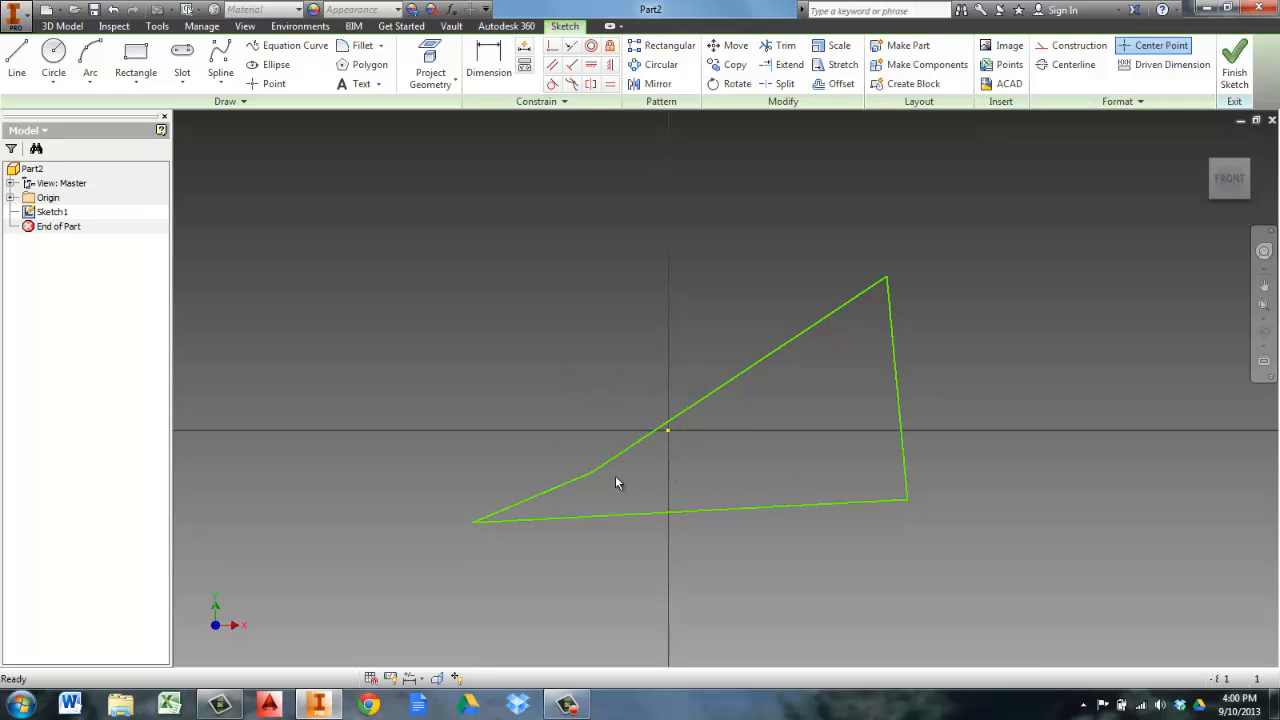
pyautogui.moveTo(488, 470); pyautogui.dragTo(520, 385)
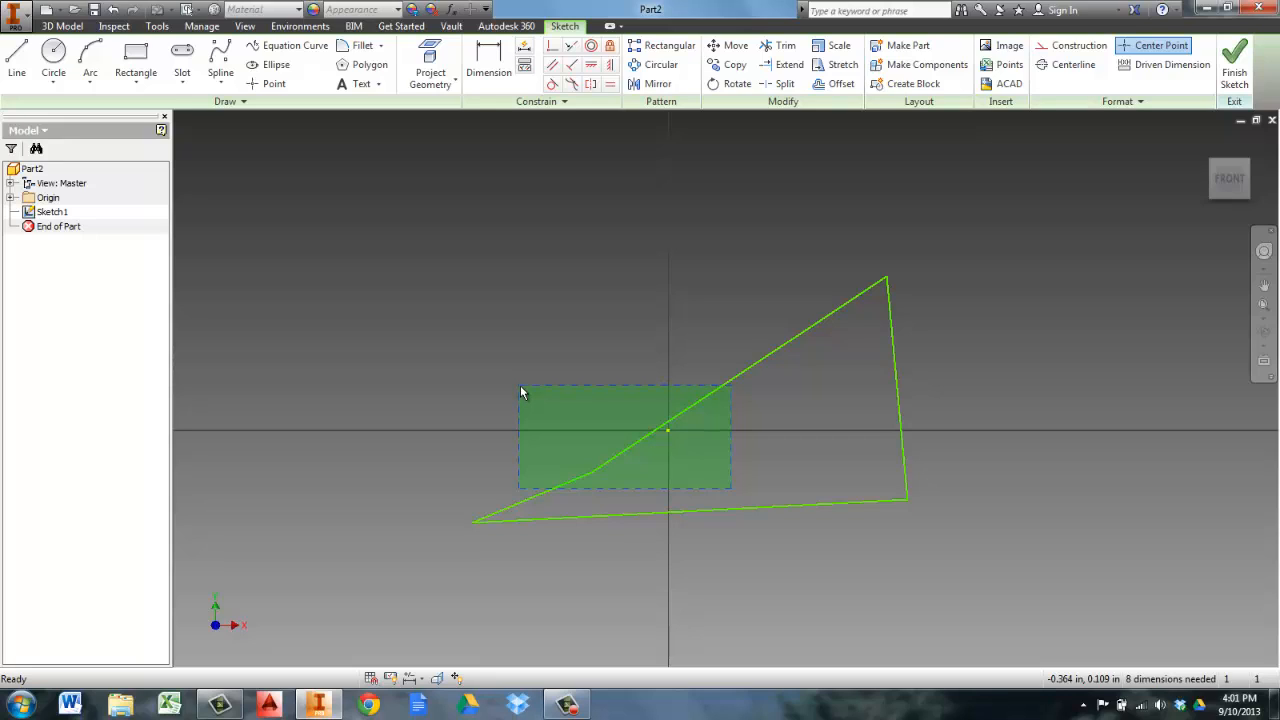
pyautogui.moveTo(520, 387); pyautogui.dragTo(518, 361)
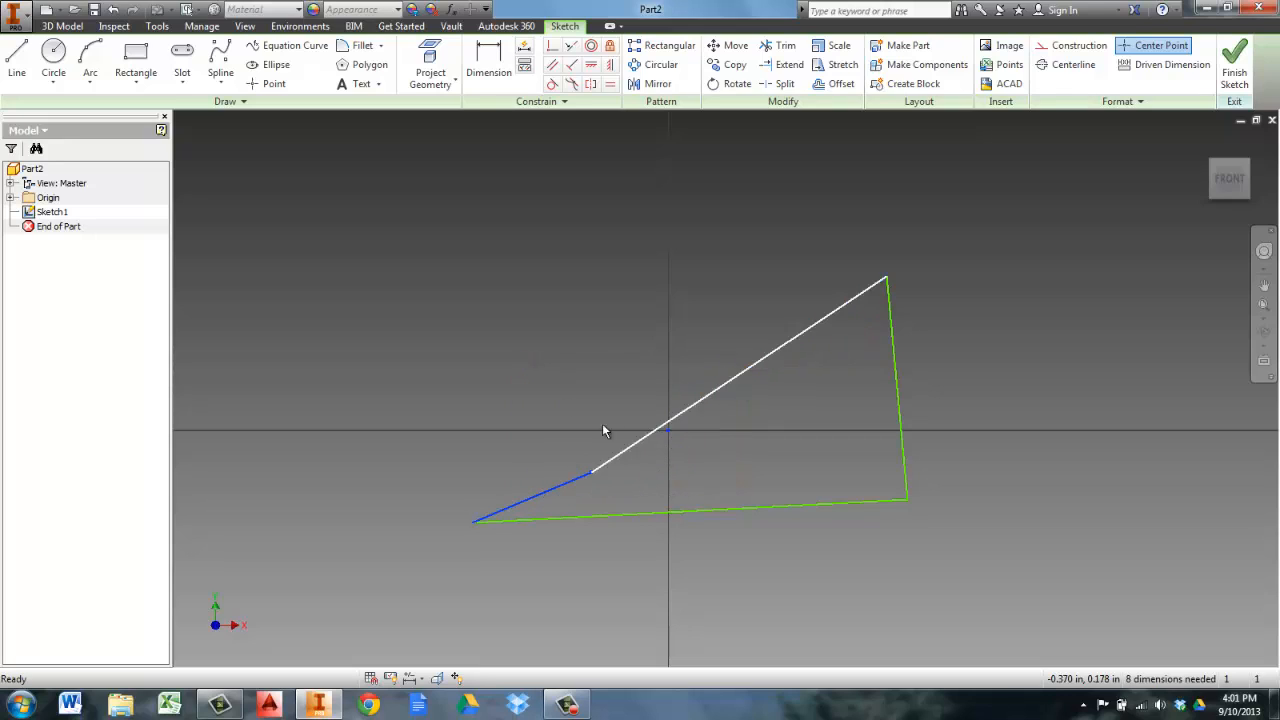
pyautogui.press('Delete')
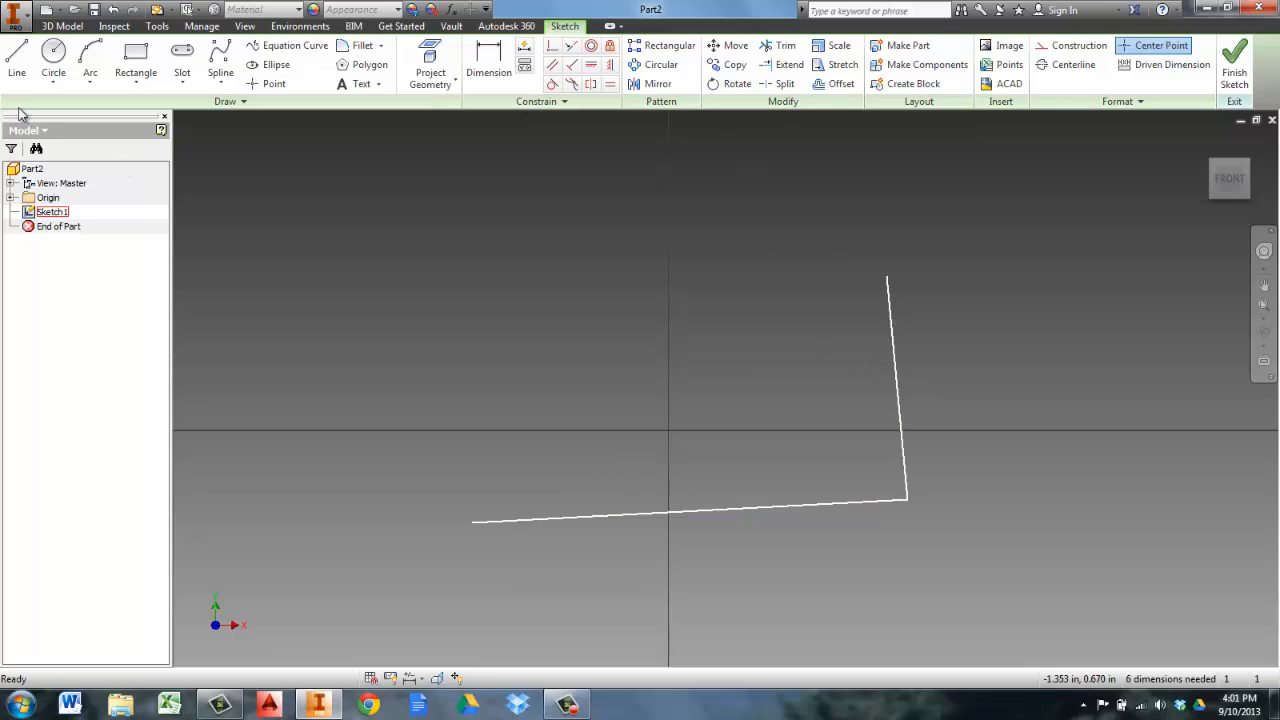
# Close the outline into a triangle with a single line about 1.178 in long joining the two open endpoints.
pyautogui.click(17, 62)
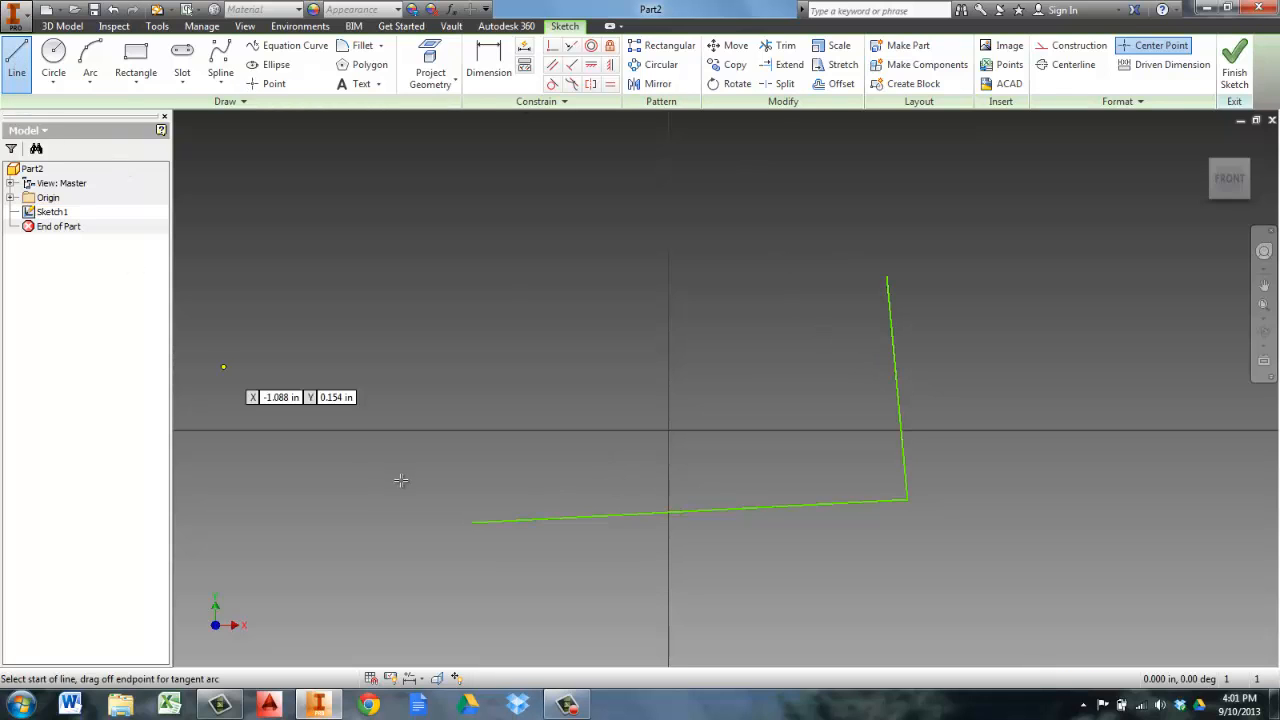
pyautogui.click(472, 522)
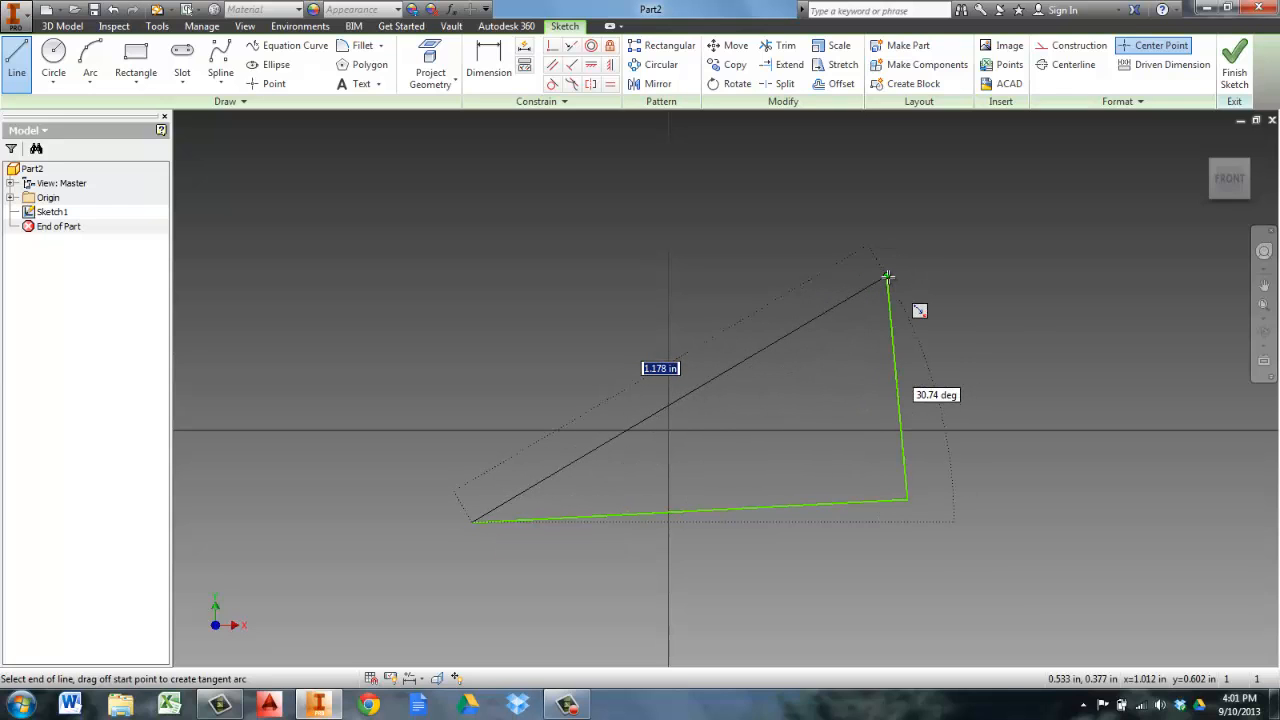
pyautogui.click(888, 280)
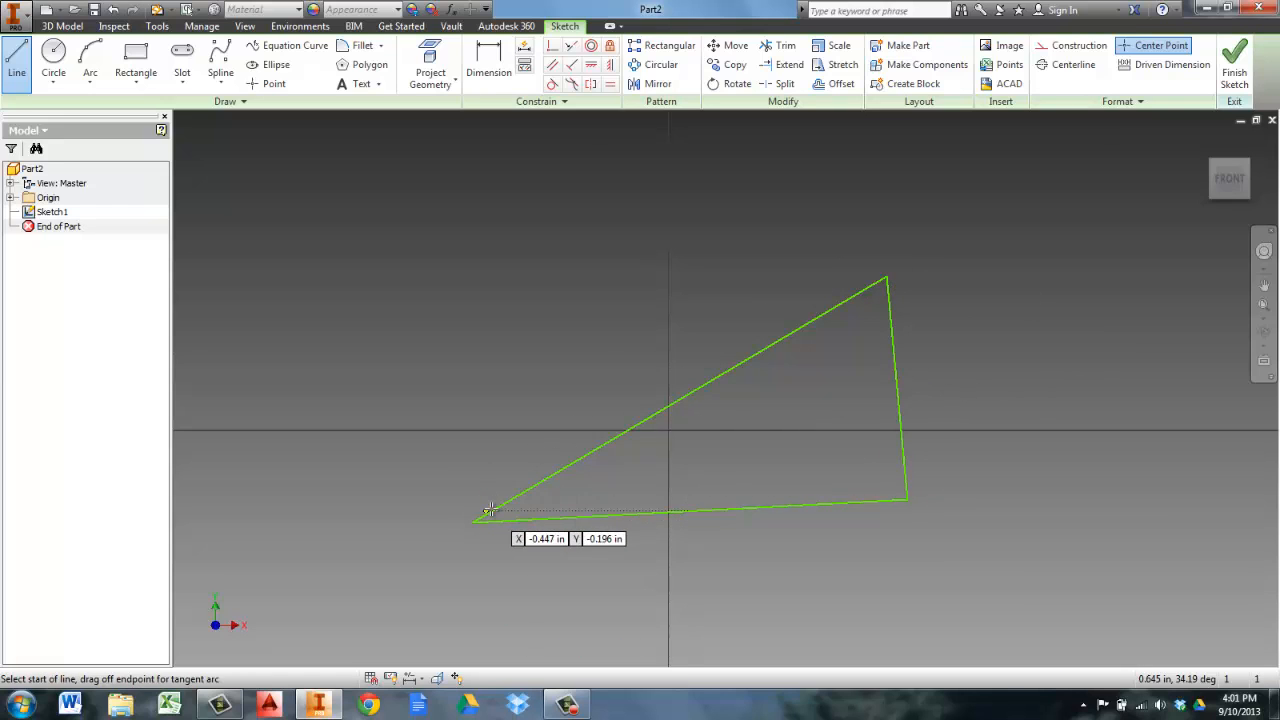
# Examine the triangle as a whole and up close, including its sharp left corner and its upper right corner.
pyautogui.scroll(-5, 510, 520)
pyautogui.scroll(6, 583, 530)
pyautogui.scroll(5, 597, 532)
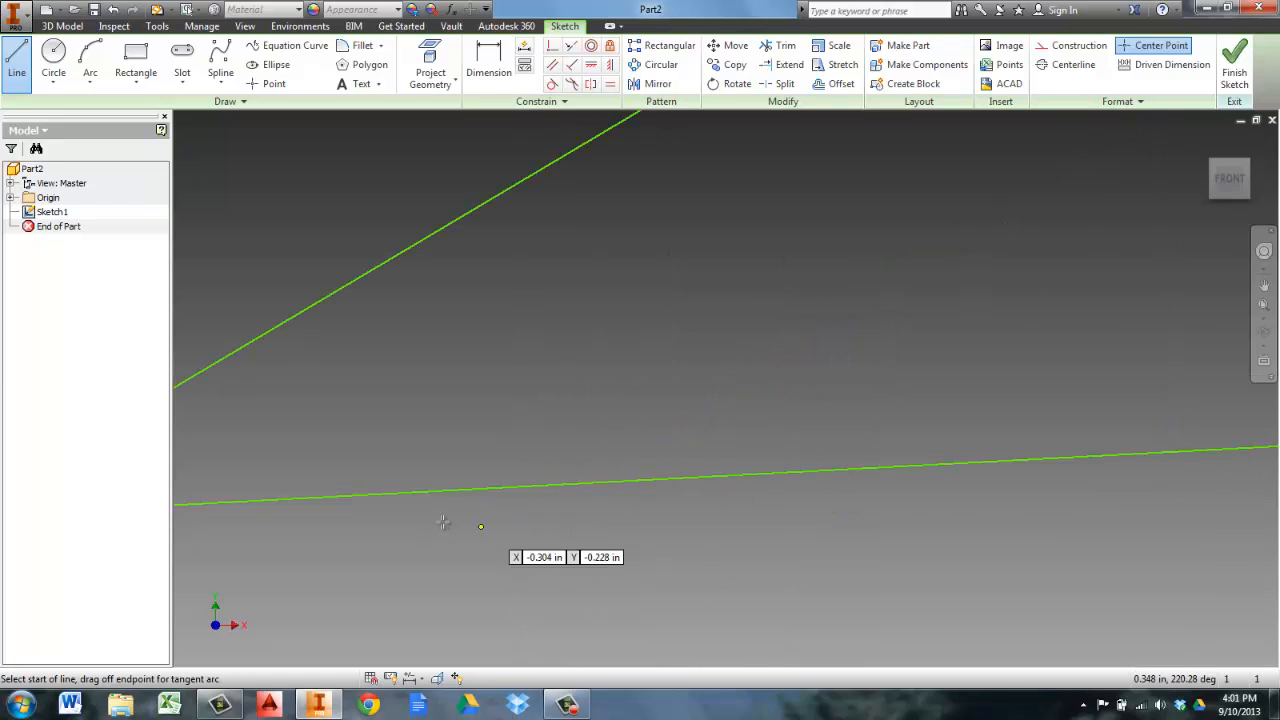
pyautogui.moveTo(556, 503); pyautogui.dragTo(828, 495, button='middle')
pyautogui.scroll(-5, 827, 494)
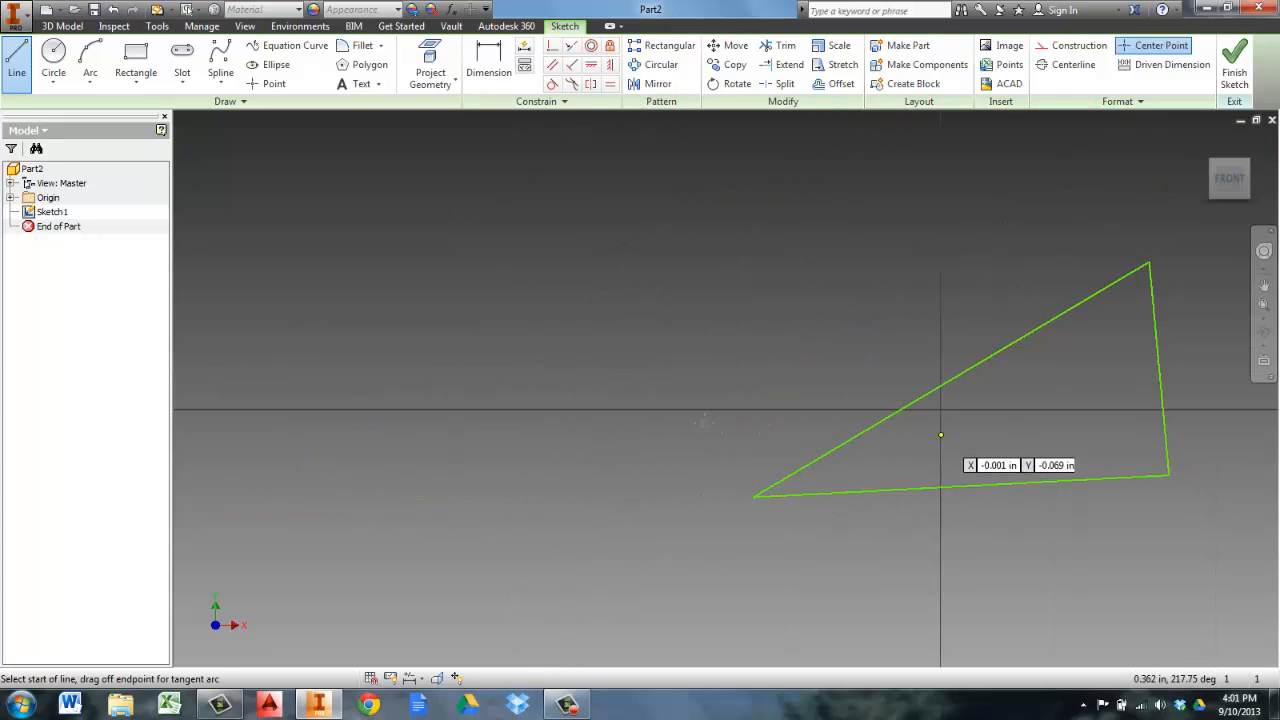
pyautogui.moveTo(943, 432); pyautogui.dragTo(585, 401, button='middle')
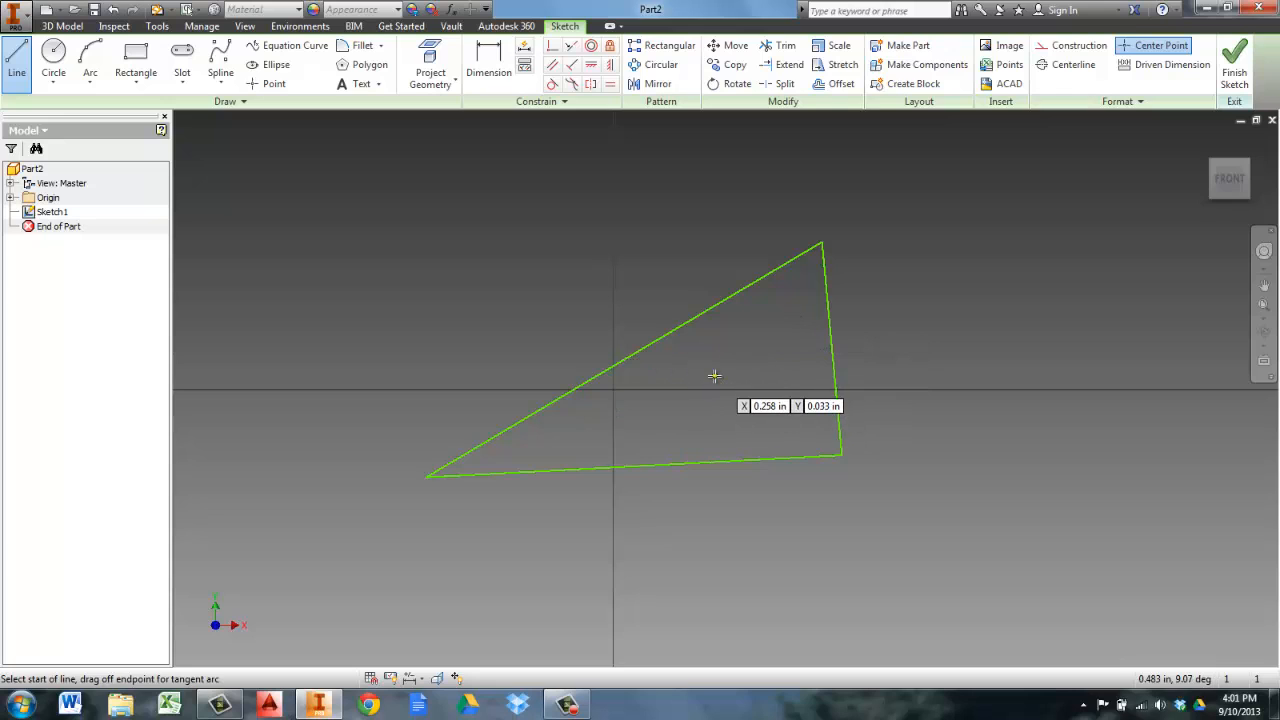
pyautogui.scroll(3, 714, 375)
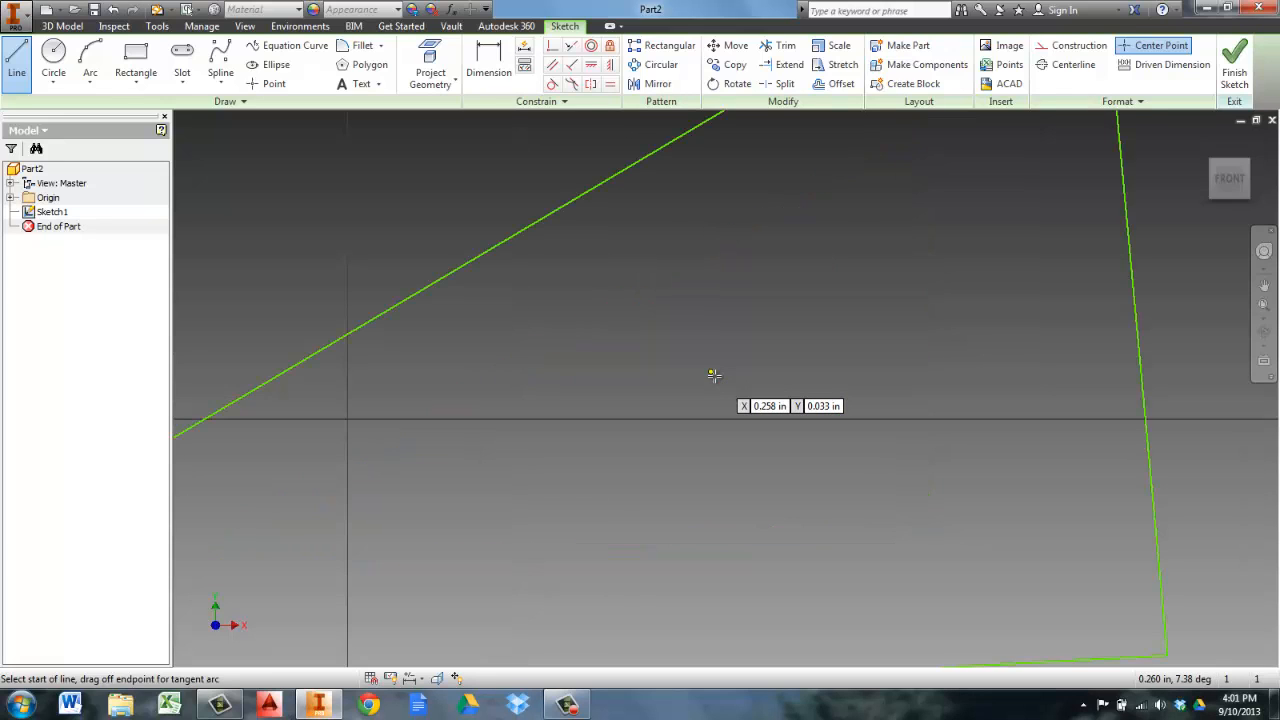
pyautogui.scroll(-3, 714, 375)
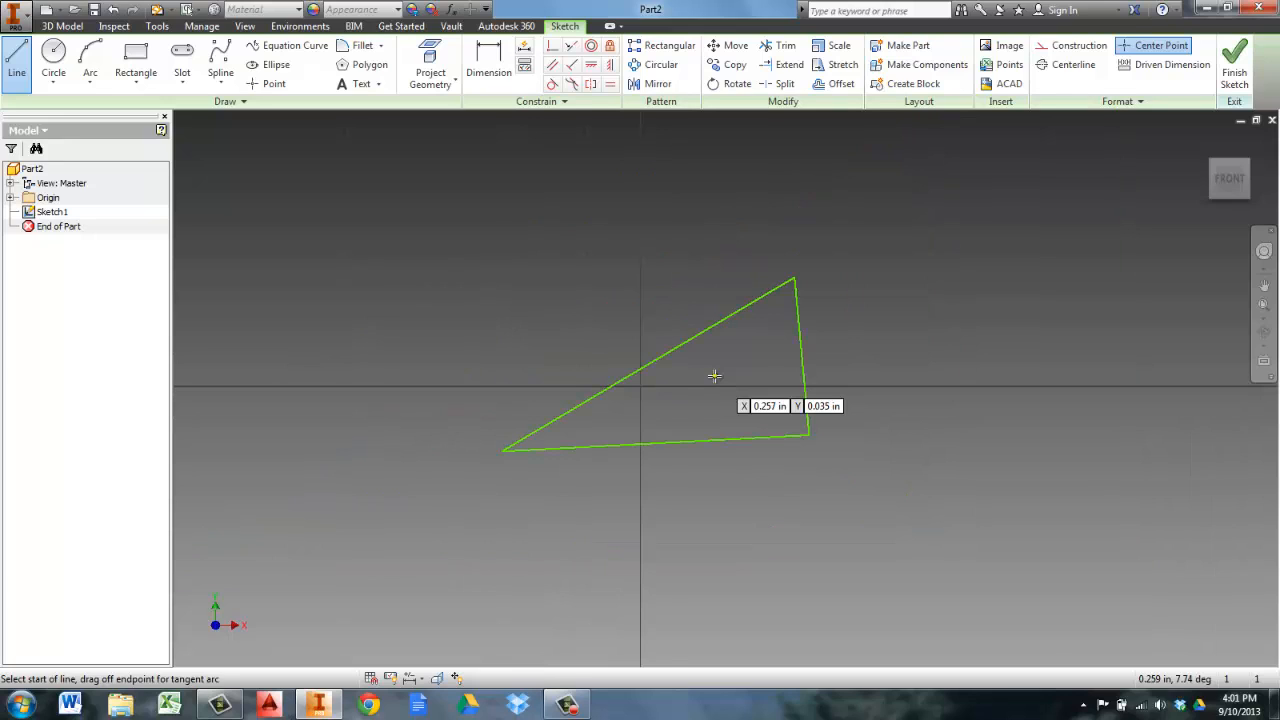
pyautogui.scroll(-1, 714, 375)
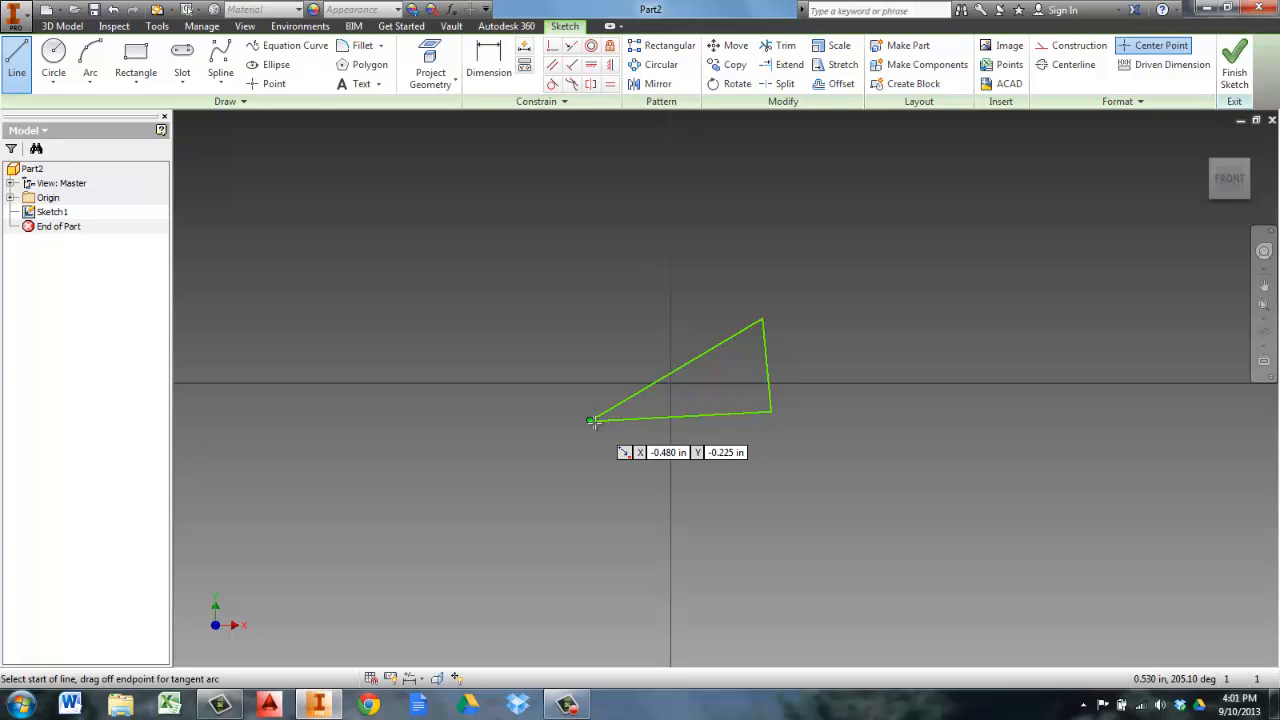
pyautogui.scroll(-3, 592, 423)
pyautogui.scroll(5, 592, 423)
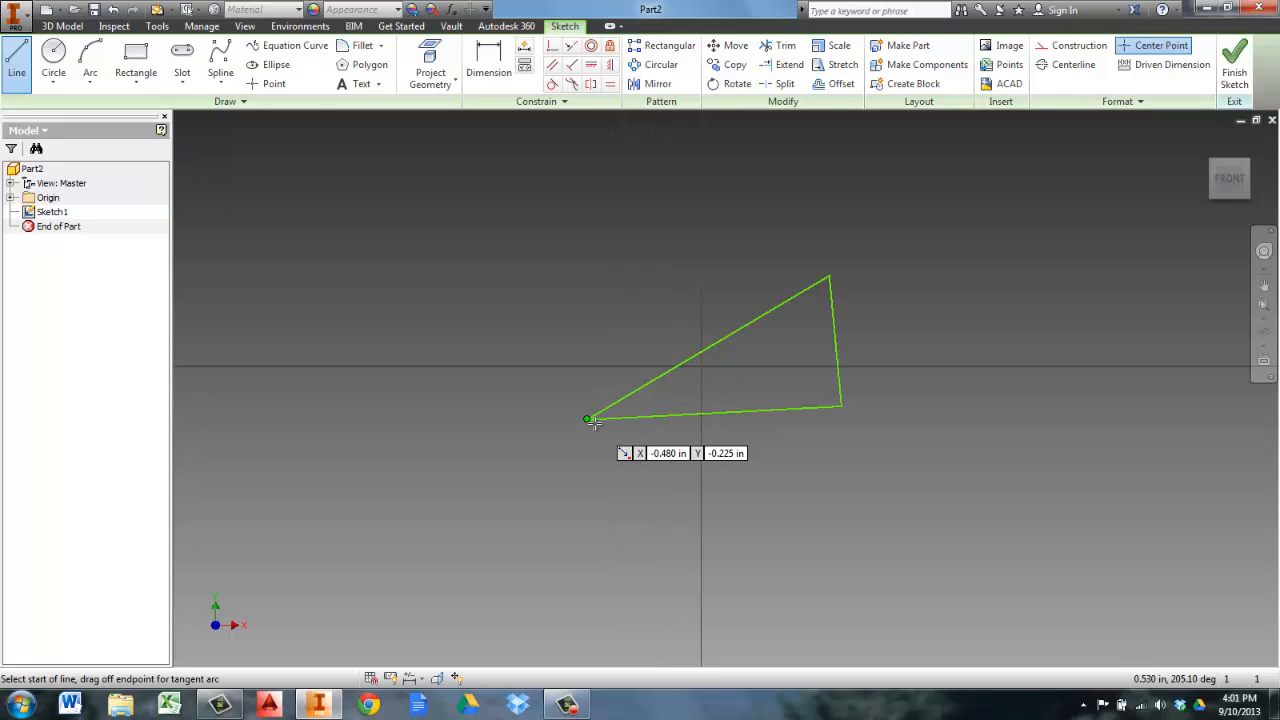
pyautogui.scroll(2, 593, 422)
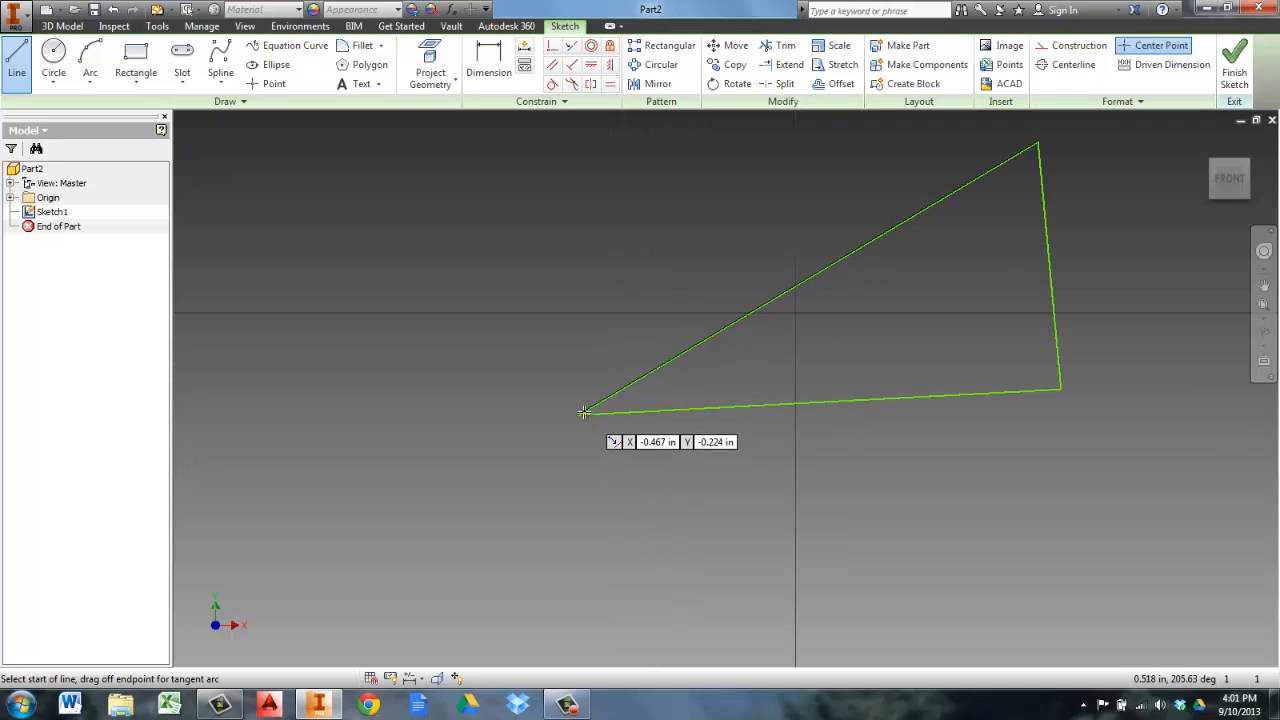
pyautogui.scroll(3, 584, 413)
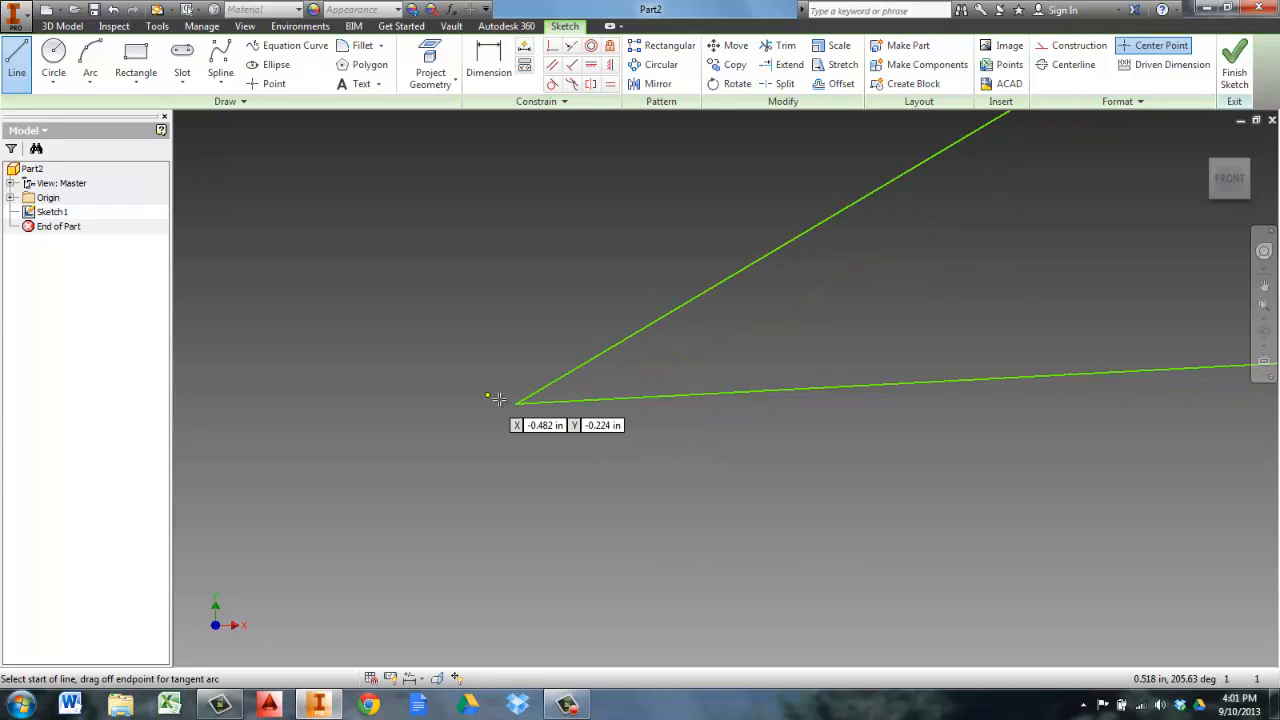
pyautogui.moveTo(495, 400)
pyautogui.mouseDown(button='middle')
pyautogui.moveTo(510, 392)
pyautogui.moveTo(514, 354)
pyautogui.moveTo(472, 398)
pyautogui.moveTo(456, 392)
pyautogui.mouseUp(button='middle')
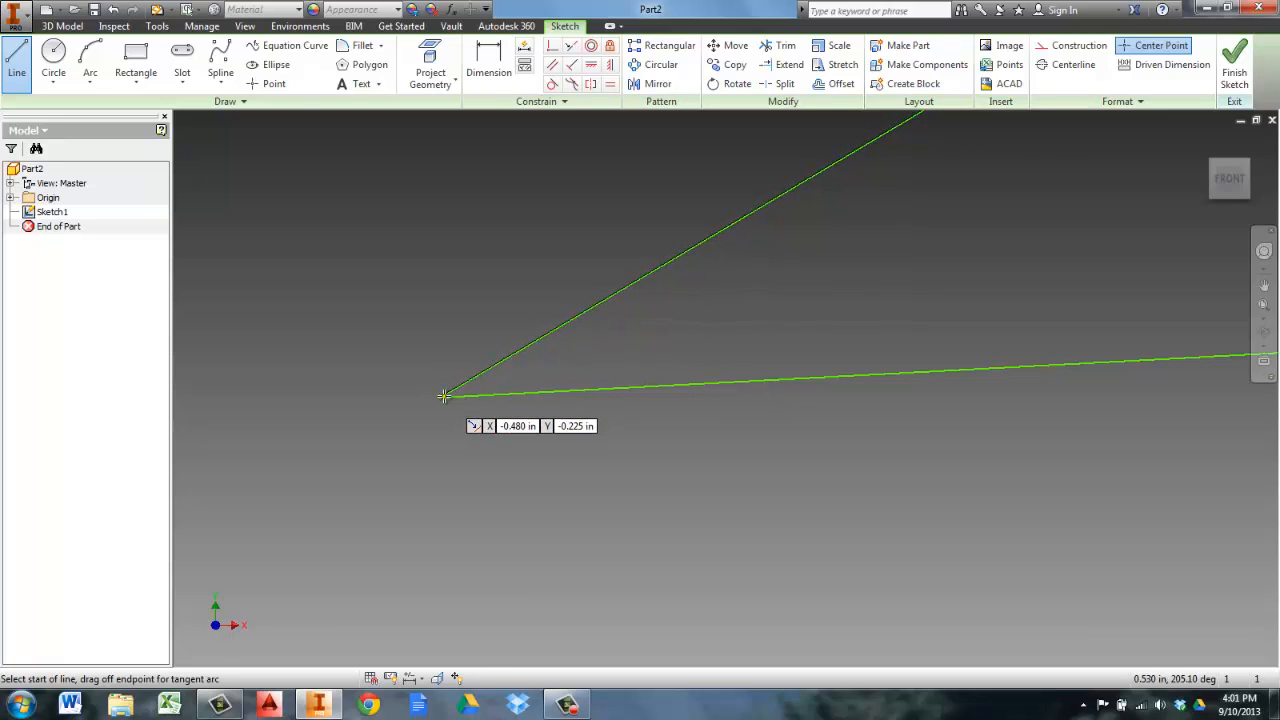
pyautogui.scroll(-6, 444, 396)
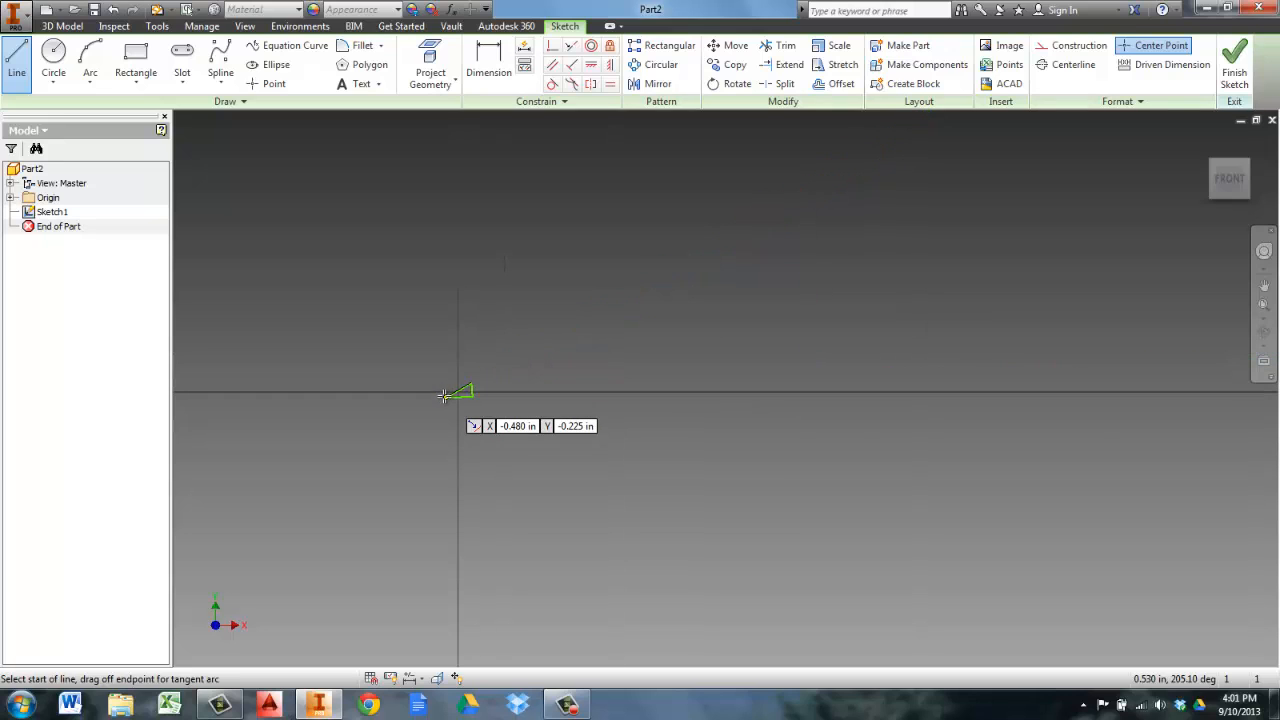
pyautogui.scroll(4, 468, 393)
pyautogui.scroll(-3, 470, 380)
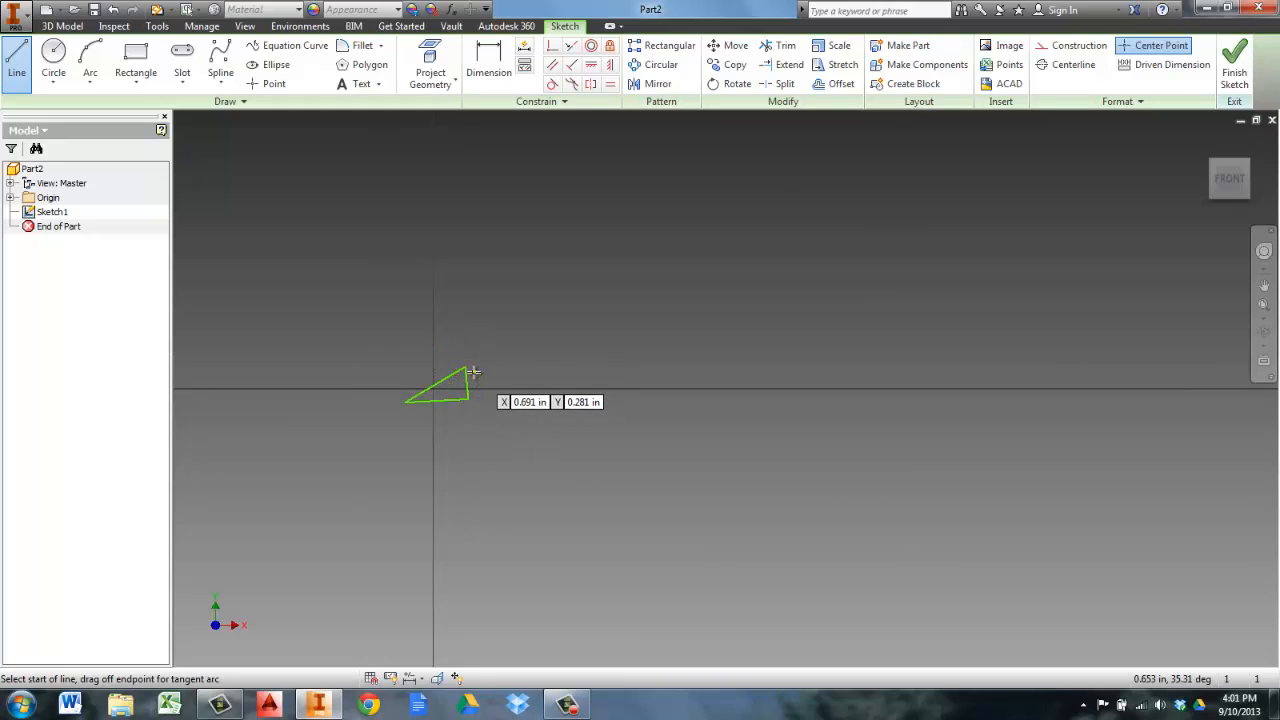
pyautogui.scroll(4, 464, 371)
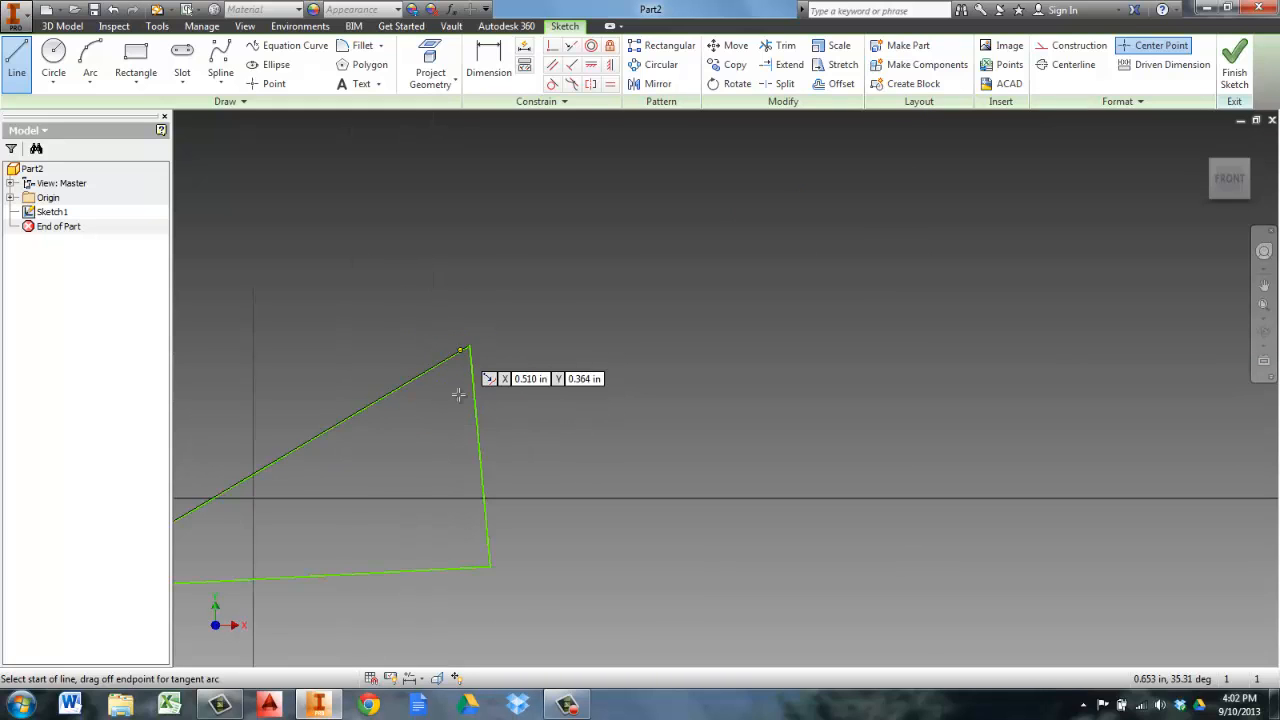
# Examine the triangle sketch from far away and up close, recentring it around the origin.
pyautogui.scroll(-2, 430, 405)
pyautogui.scroll(-4, 424, 412)
pyautogui.moveTo(427, 415)
pyautogui.mouseDown(button='middle')
pyautogui.moveTo(728, 385)
pyautogui.moveTo(514, 400)
pyautogui.moveTo(782, 396)
pyautogui.moveTo(645, 384)
pyautogui.moveTo(760, 380)
pyautogui.moveTo(600, 371)
pyautogui.moveTo(889, 354)
pyautogui.moveTo(687, 310)
pyautogui.moveTo(866, 357)
pyautogui.moveTo(742, 393)
pyautogui.mouseUp(button='middle')
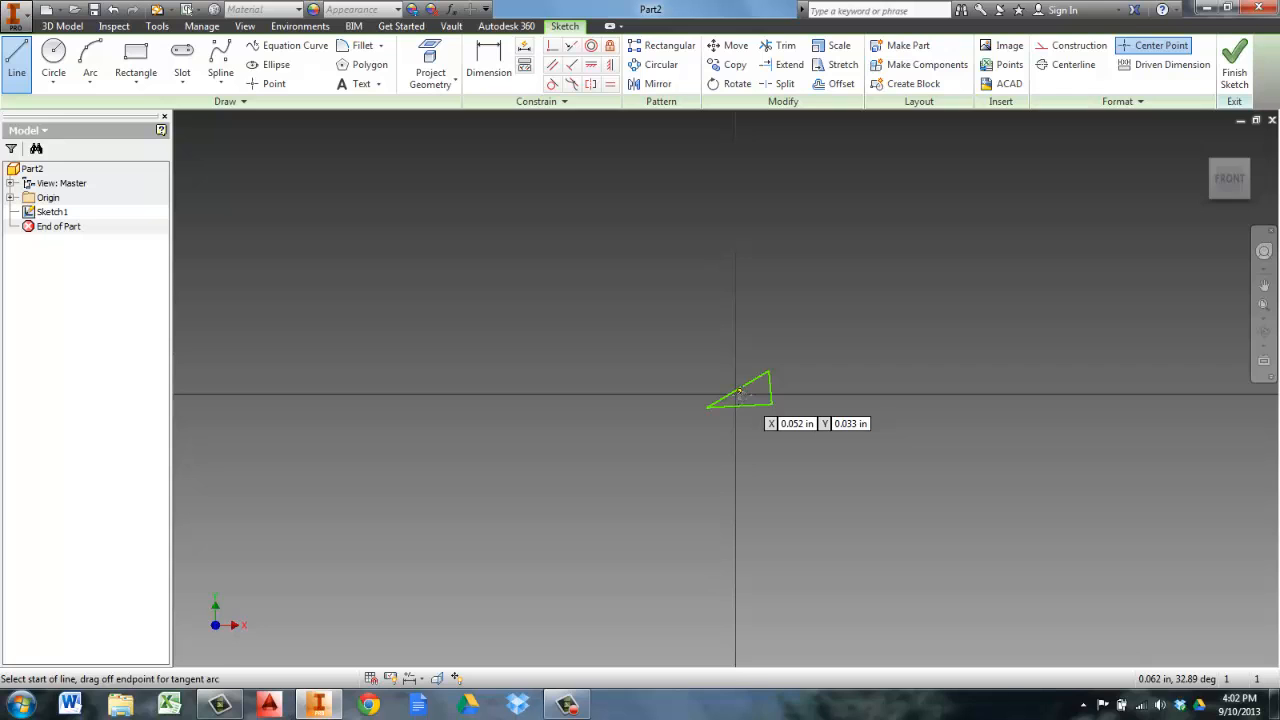
pyautogui.moveTo(739, 391)
pyautogui.mouseDown(button='middle')
pyautogui.moveTo(742, 318)
pyautogui.moveTo(747, 373)
pyautogui.moveTo(763, 288)
pyautogui.moveTo(765, 388)
pyautogui.mouseUp(button='middle')
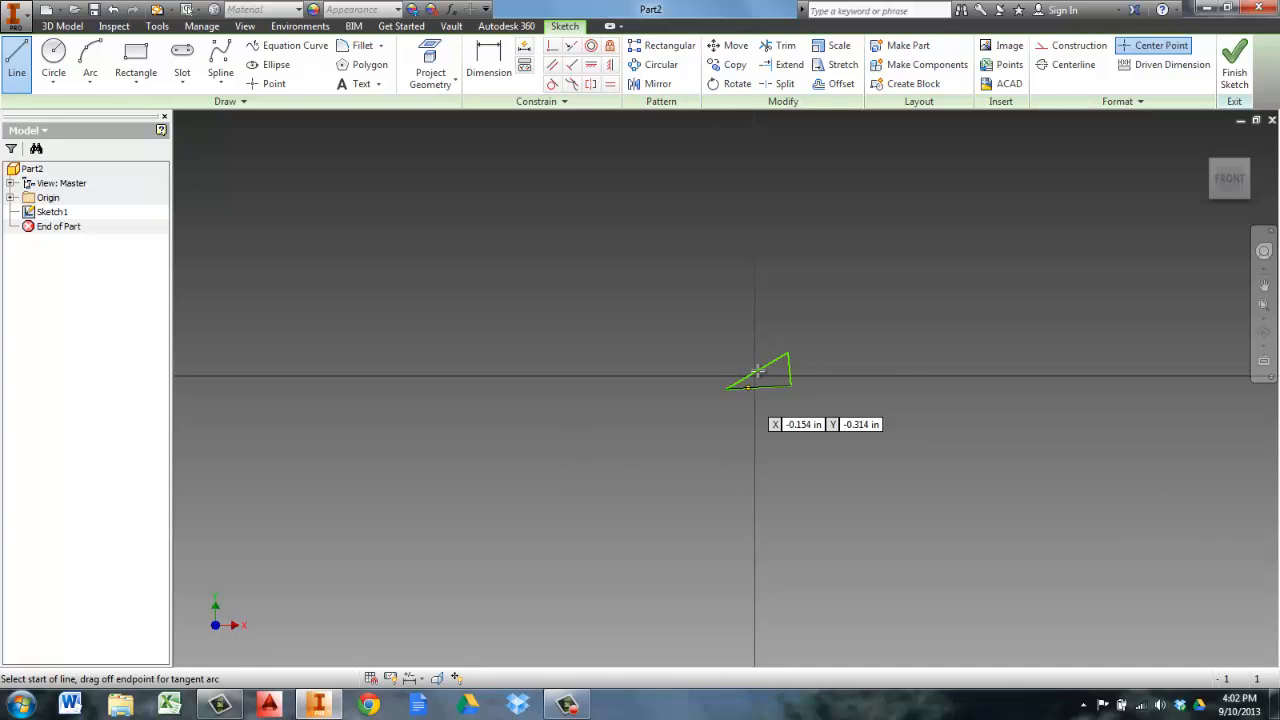
pyautogui.scroll(-2, 770, 375)
pyautogui.scroll(5, 770, 379)
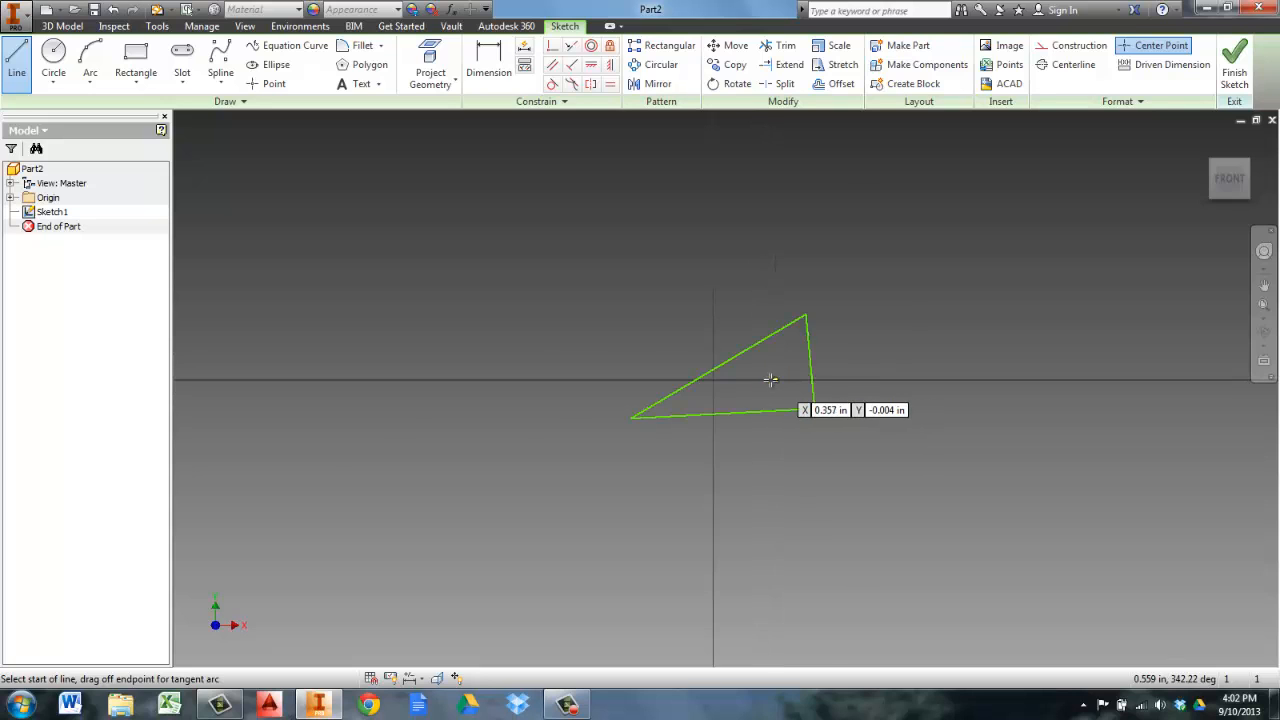
pyautogui.scroll(-3, 770, 379)
pyautogui.moveTo(777, 380); pyautogui.dragTo(734, 397, button='middle')
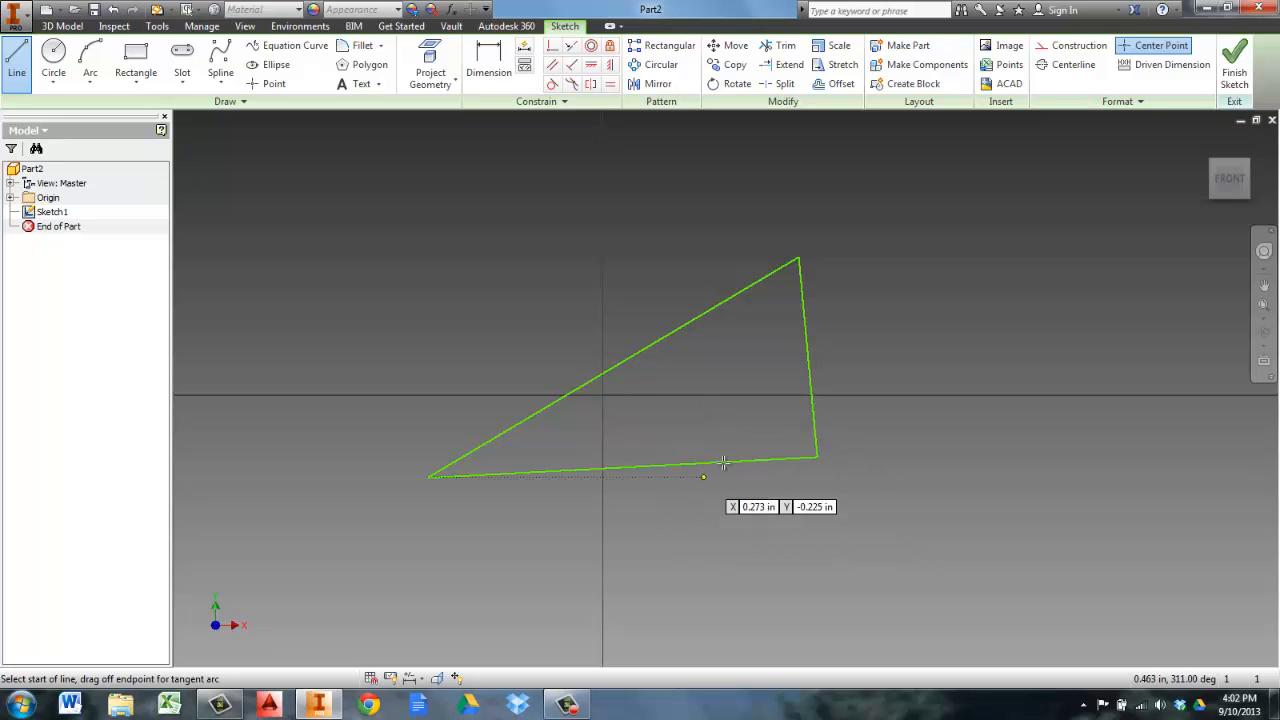
# View the triangle sketch with the pan, zoom and free-orbit modes, then restore the straight front view.
pyautogui.press('F2')
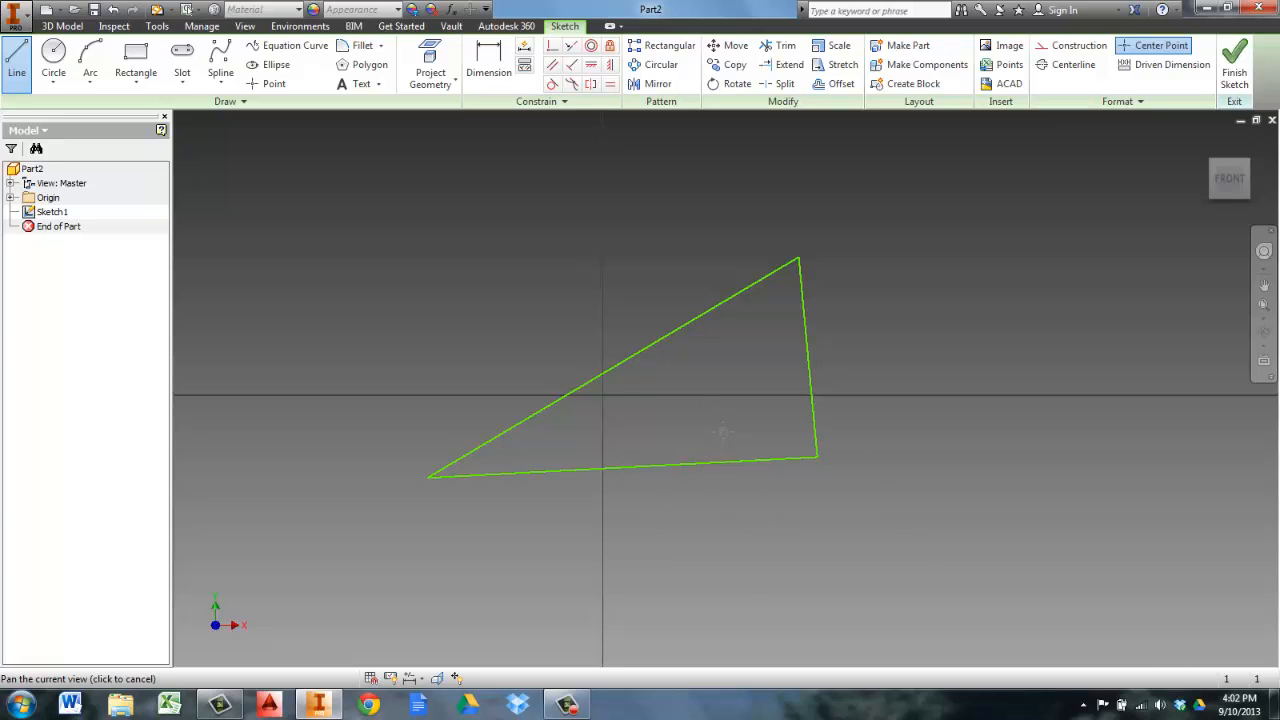
pyautogui.moveTo(754, 397)
pyautogui.mouseDown()
pyautogui.moveTo(663, 406)
pyautogui.moveTo(837, 383)
pyautogui.moveTo(684, 395)
pyautogui.moveTo(885, 412)
pyautogui.moveTo(699, 421)
pyautogui.moveTo(940, 410)
pyautogui.moveTo(1091, 420)
pyautogui.moveTo(750, 429)
pyautogui.moveTo(1062, 434)
pyautogui.mouseUp()
pyautogui.moveTo(838, 437); pyautogui.dragTo(595, 440)
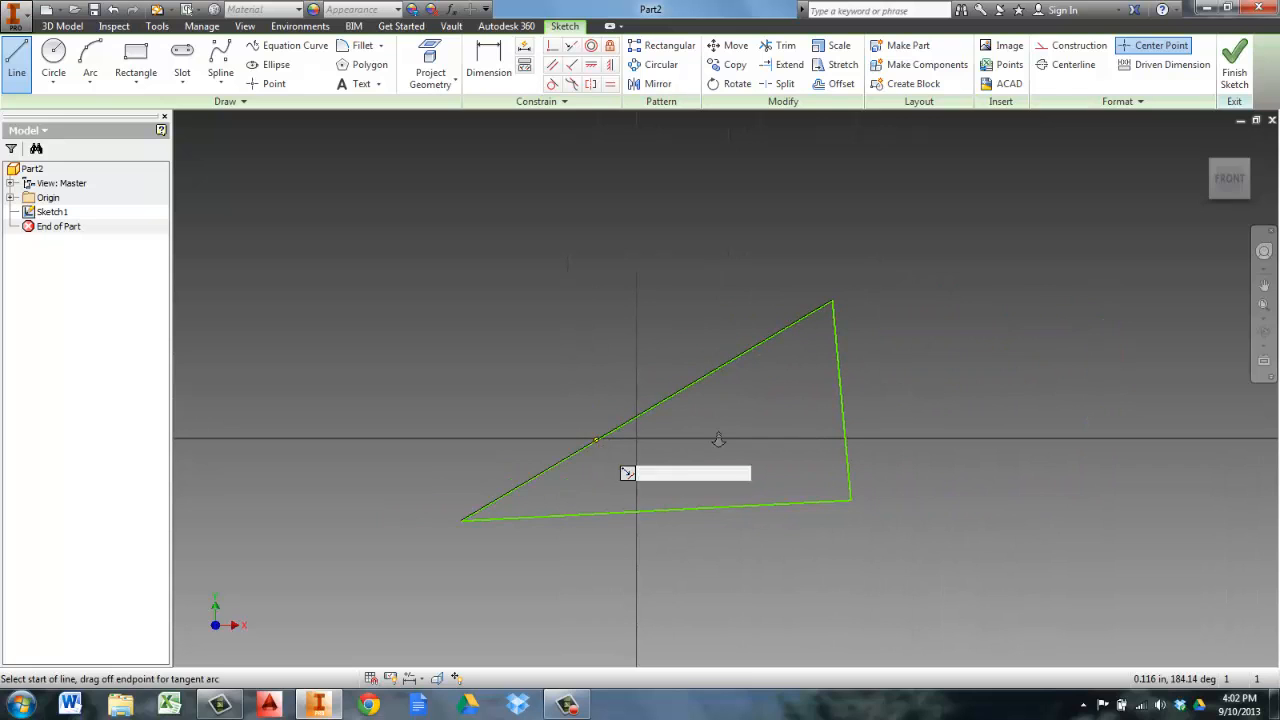
pyautogui.press('F3')
pyautogui.moveTo(854, 425)
pyautogui.mouseDown()
pyautogui.moveTo(789, 423)
pyautogui.moveTo(794, 471)
pyautogui.moveTo(794, 394)
pyautogui.moveTo(803, 443)
pyautogui.moveTo(803, 403)
pyautogui.moveTo(816, 424)
pyautogui.moveTo(817, 396)
pyautogui.moveTo(829, 454)
pyautogui.moveTo(823, 360)
pyautogui.moveTo(821, 402)
pyautogui.mouseUp()
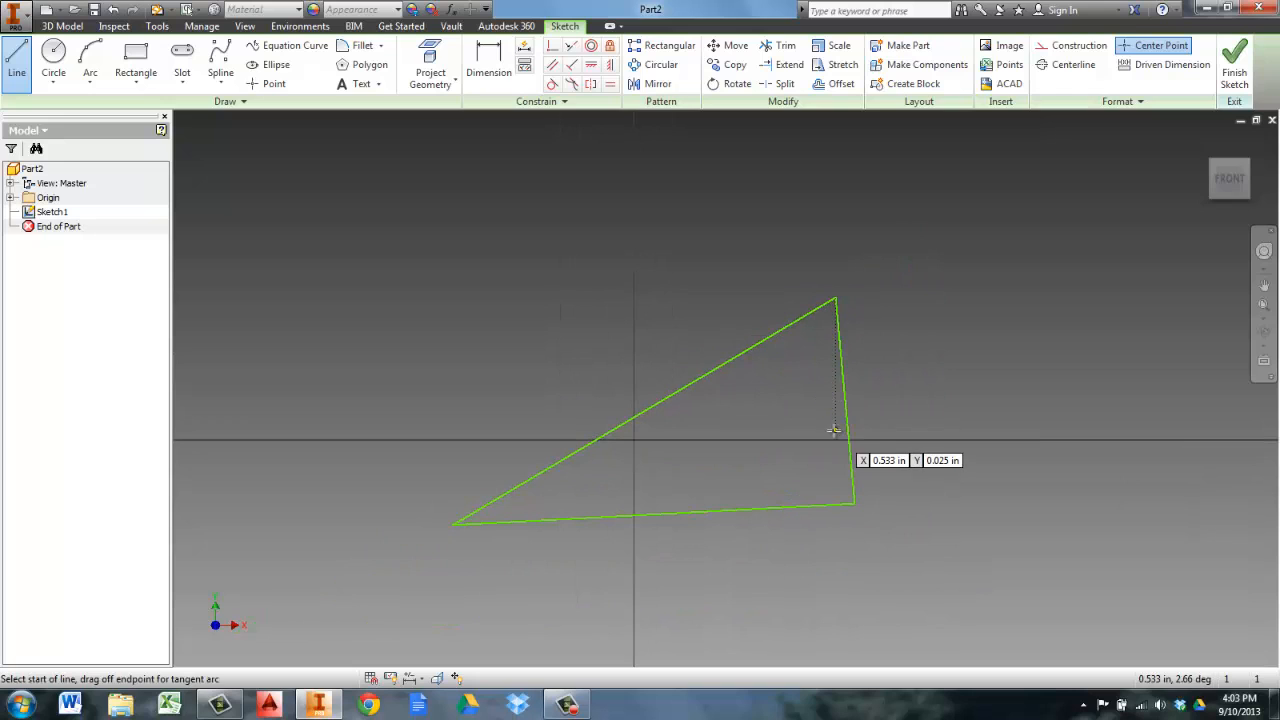
pyautogui.press('F4')
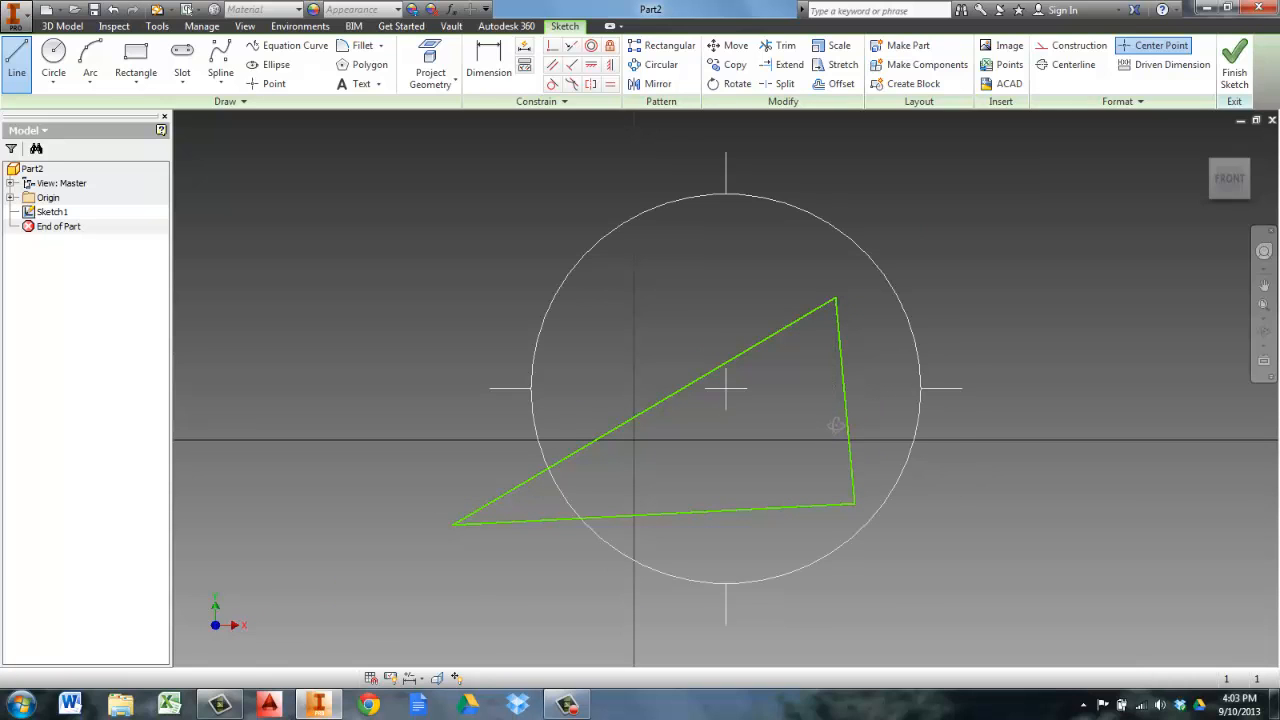
pyautogui.moveTo(835, 425)
pyautogui.mouseDown()
pyautogui.moveTo(746, 423)
pyautogui.moveTo(909, 437)
pyautogui.moveTo(766, 443)
pyautogui.moveTo(879, 437)
pyautogui.mouseUp()
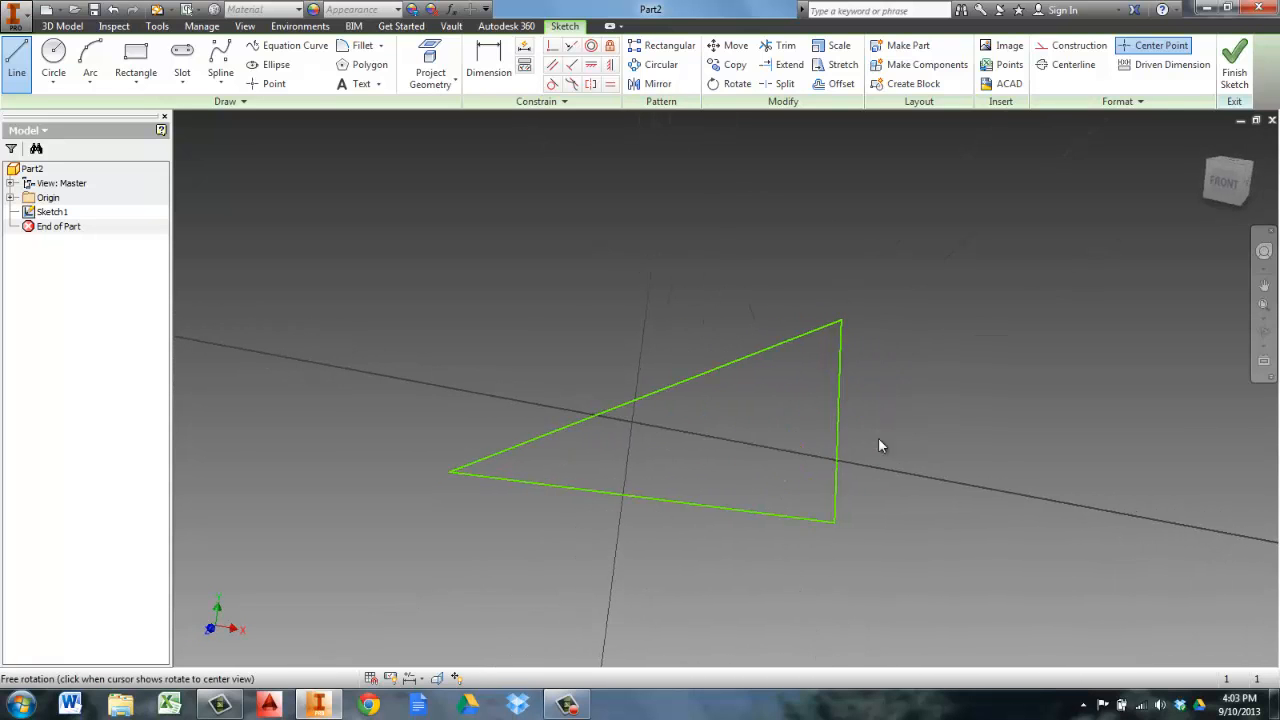
pyautogui.click(1225, 188)
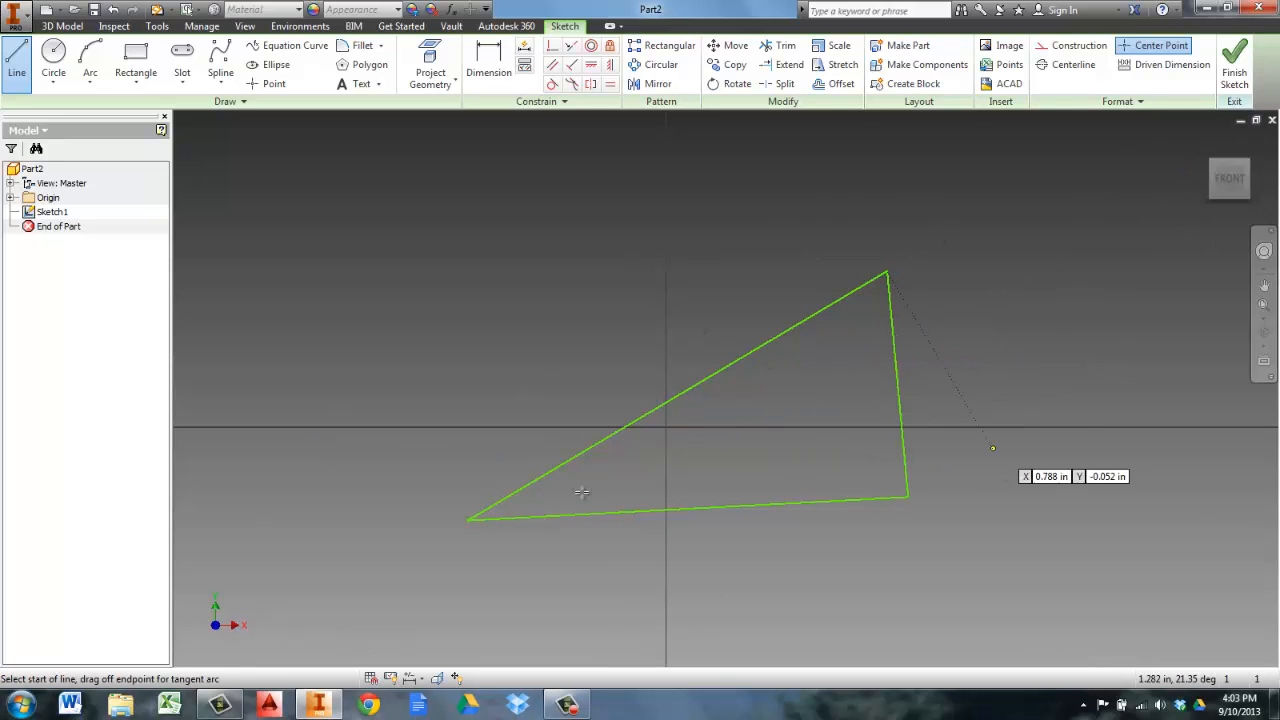
# Finish the sketch and set up an extrusion of the triangle with a distance of 0.750 in.
pyautogui.click(1236, 72)
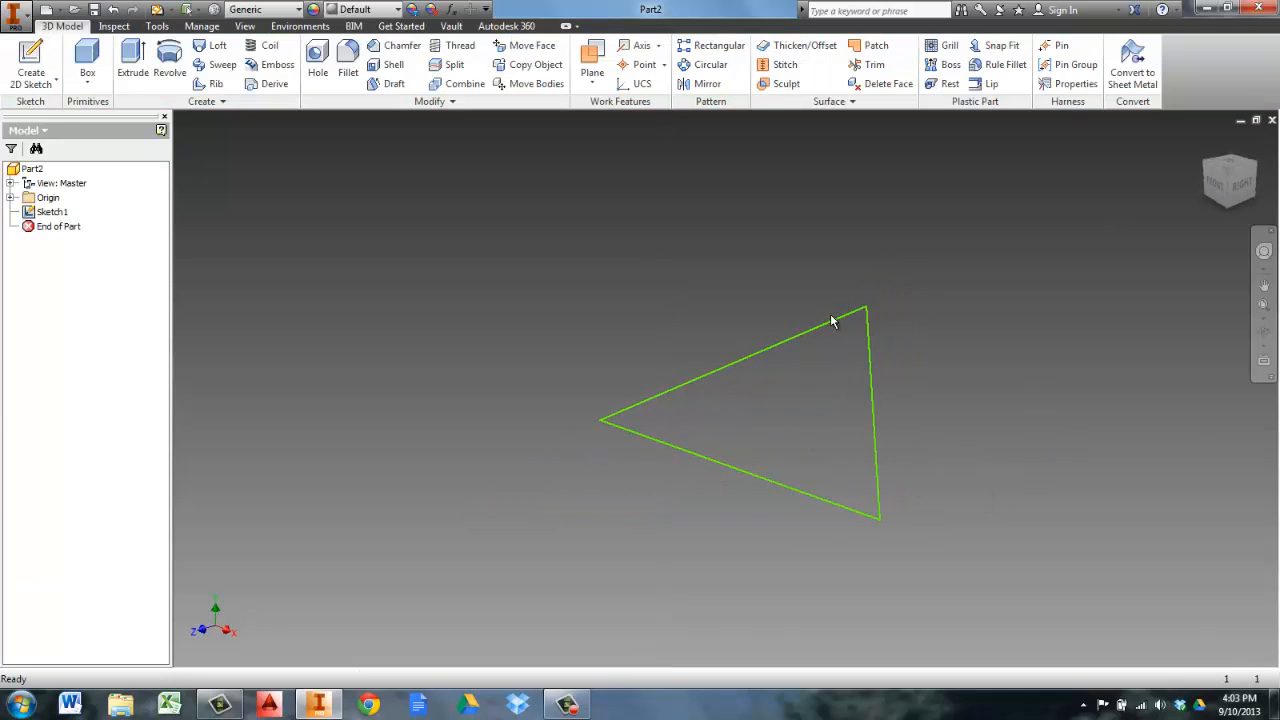
pyautogui.click(137, 57)
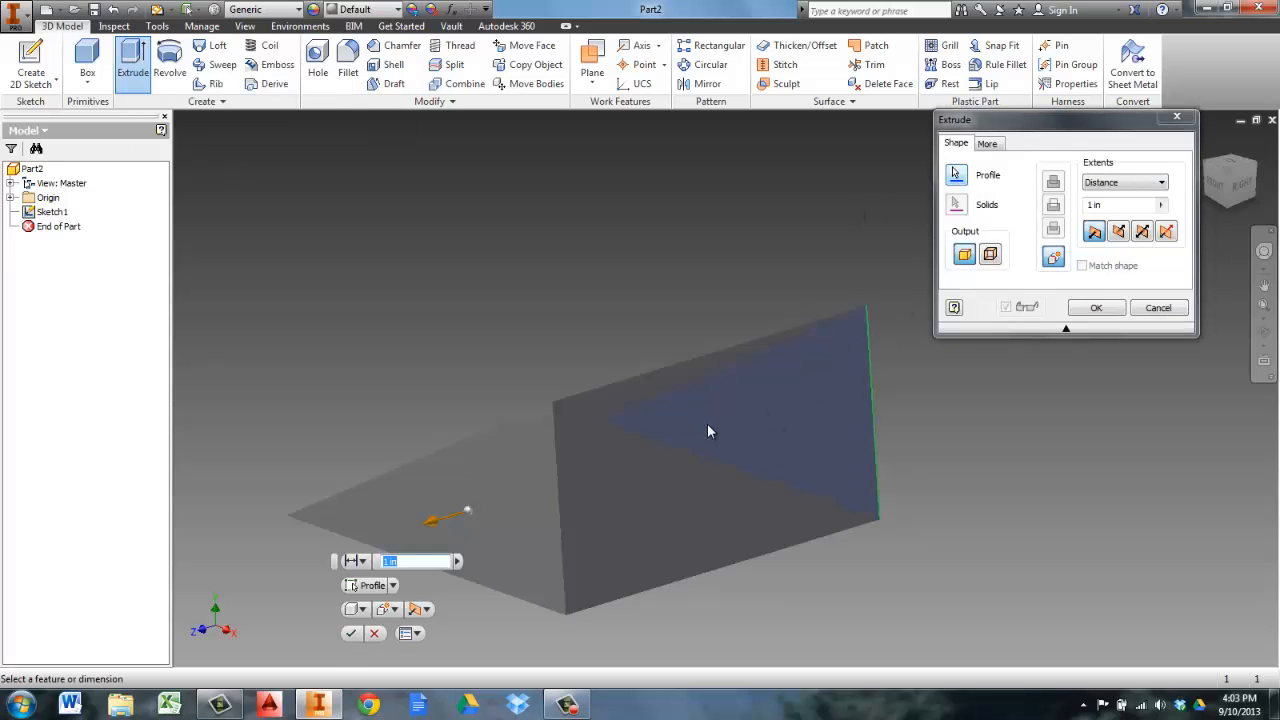
pyautogui.moveTo(657, 431); pyautogui.dragTo(720, 429, button='middle')
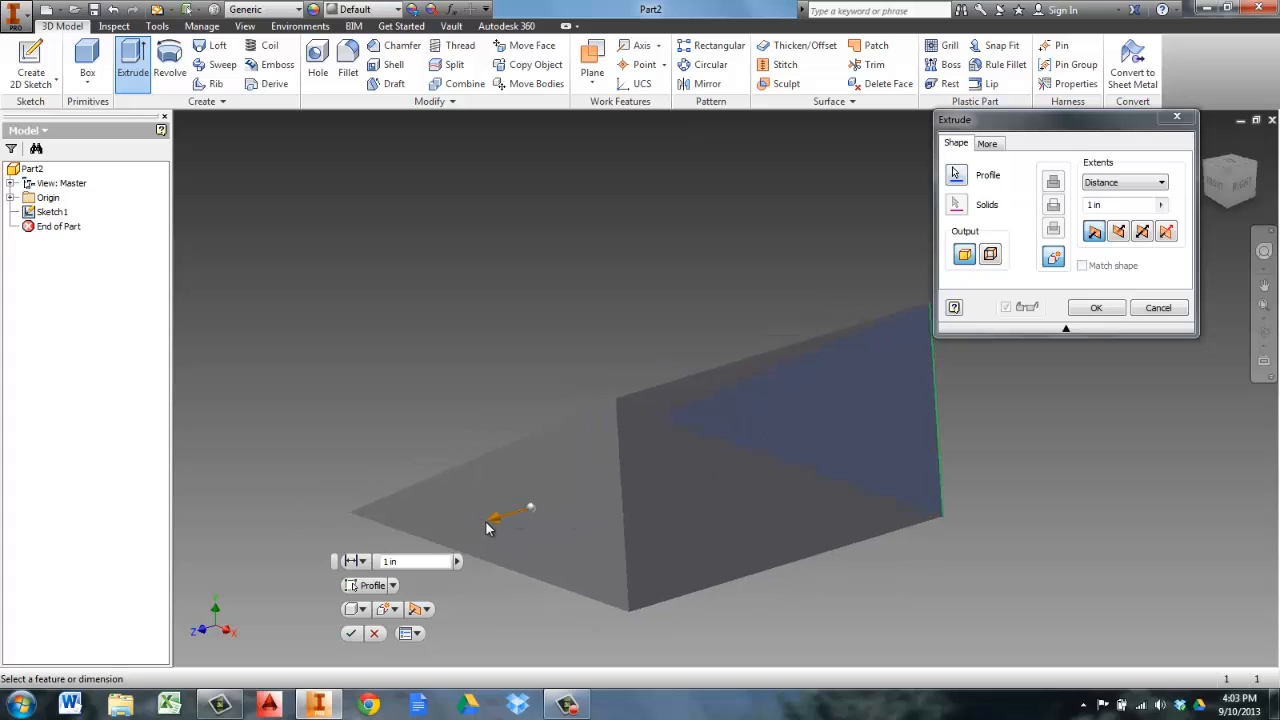
pyautogui.moveTo(497, 522); pyautogui.dragTo(633, 492)
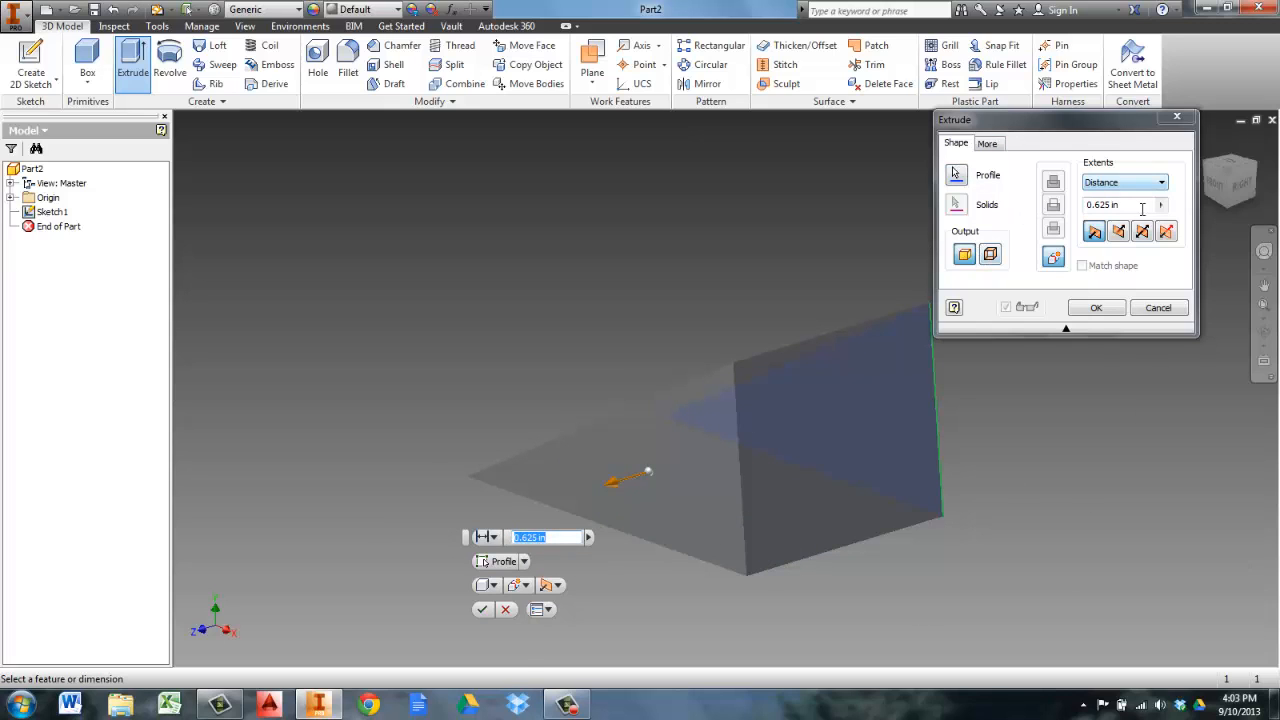
pyautogui.click(1139, 208)
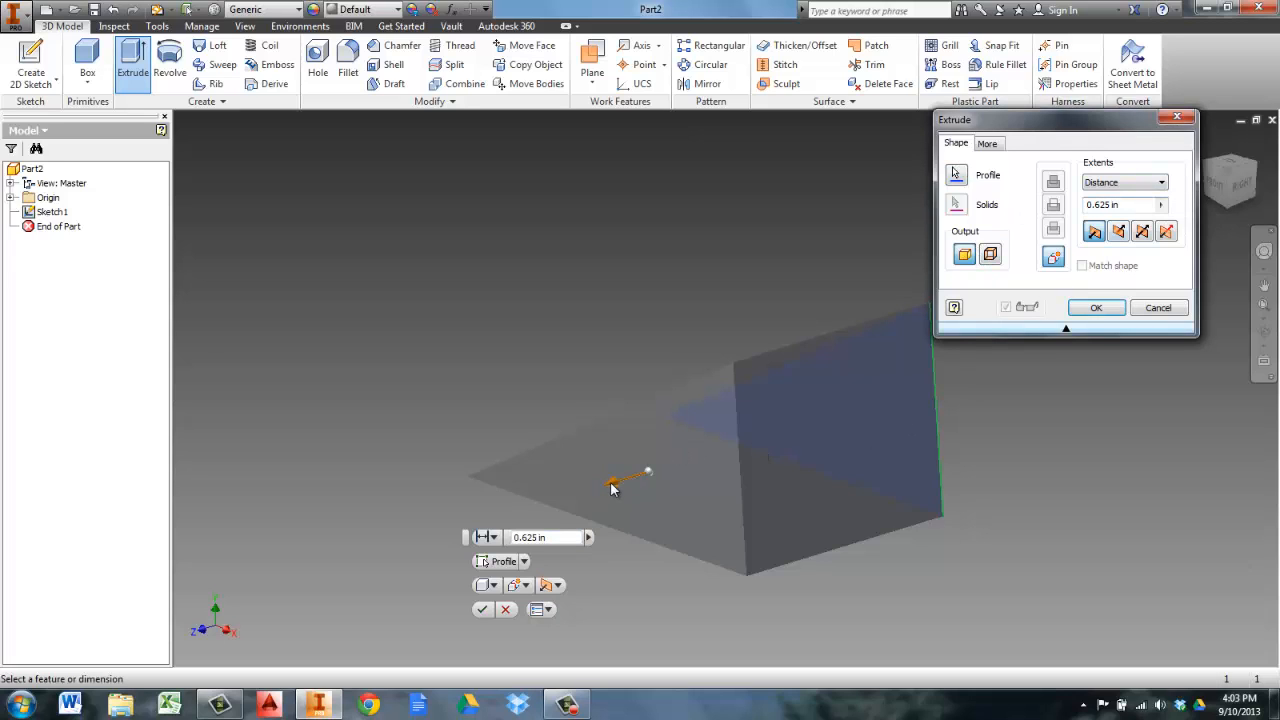
pyautogui.moveTo(613, 488); pyautogui.dragTo(548, 547)
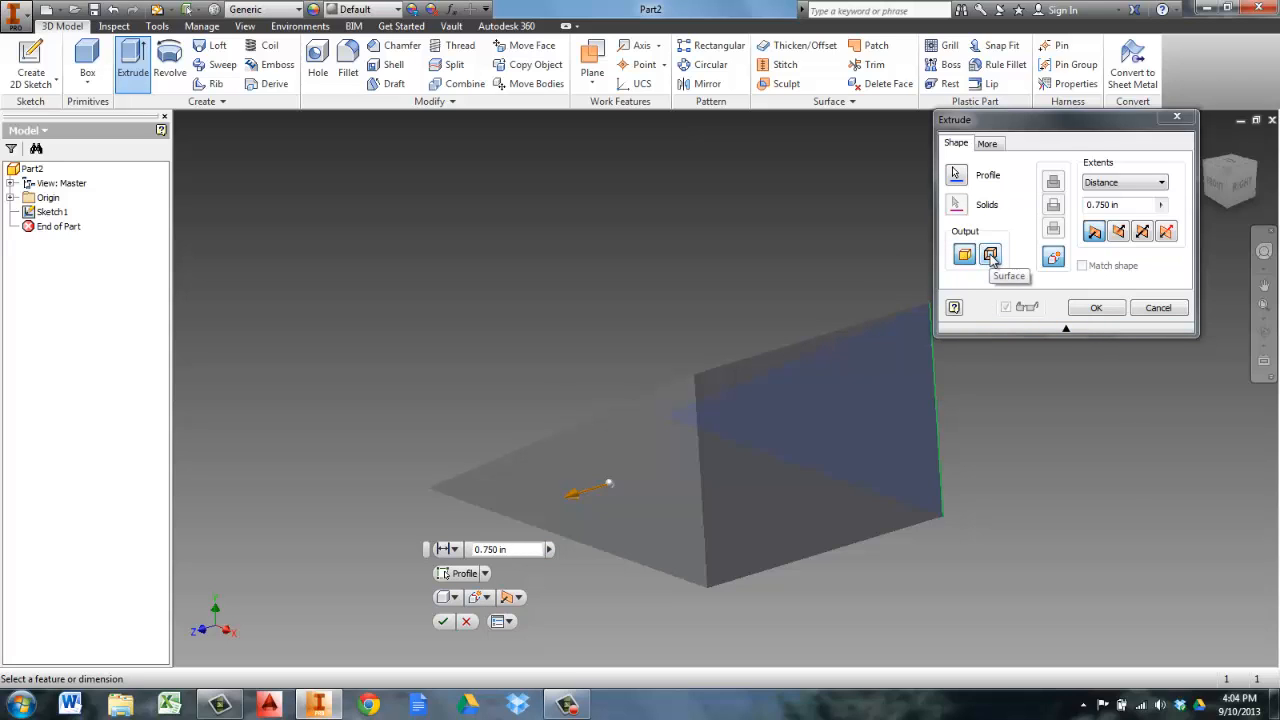
# Flip the extrusion to the opposite side of the sketch plane, keeping the Distance extent, and create the solid.
pyautogui.click(1163, 182)
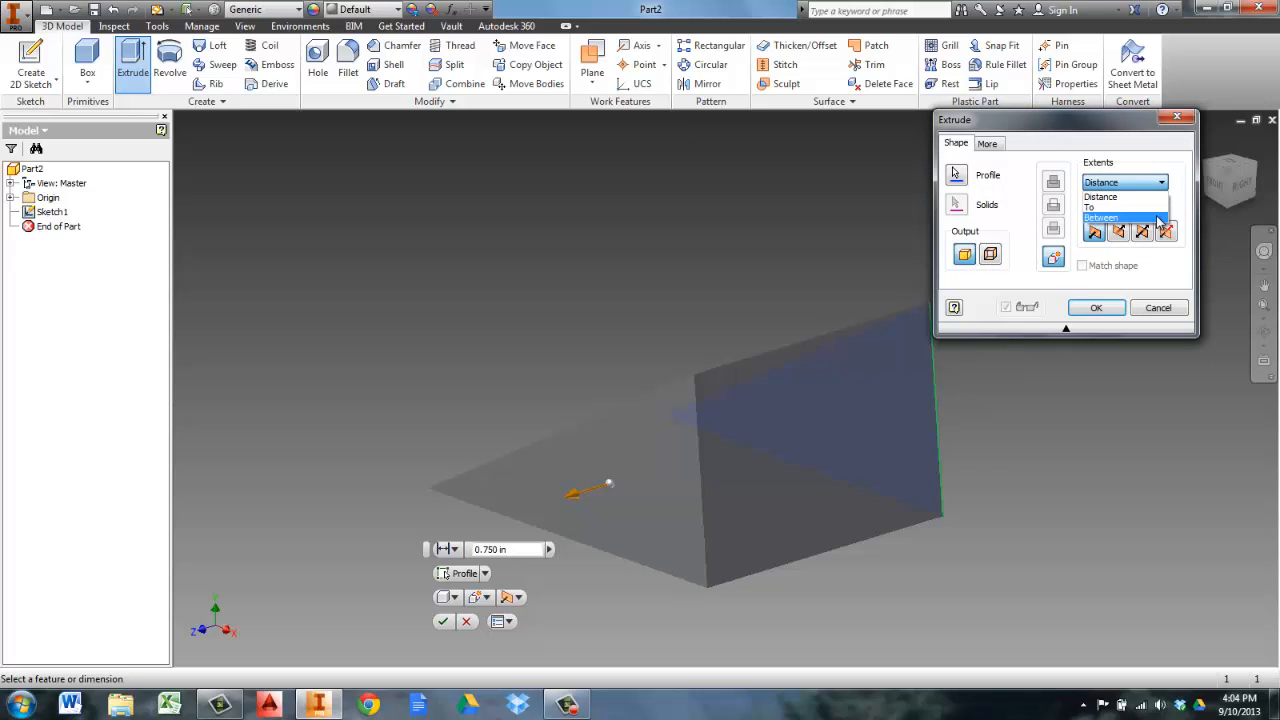
pyautogui.click(1156, 198)
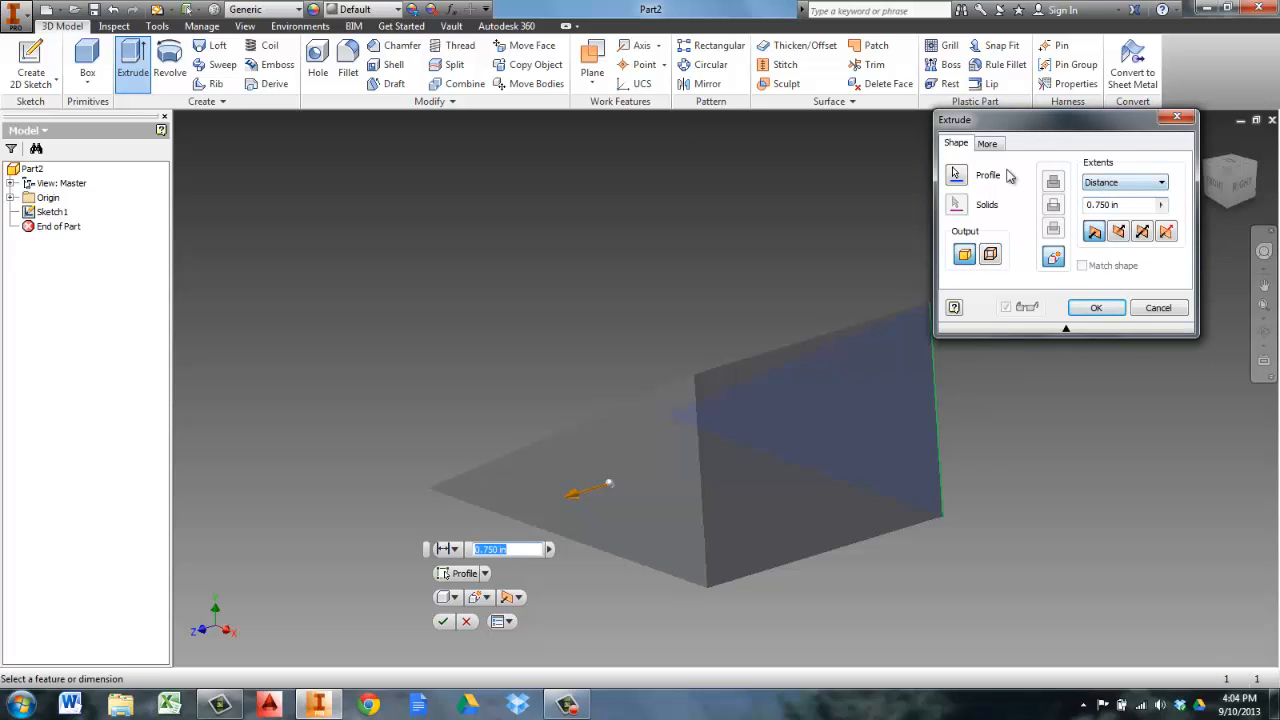
pyautogui.click(1119, 232)
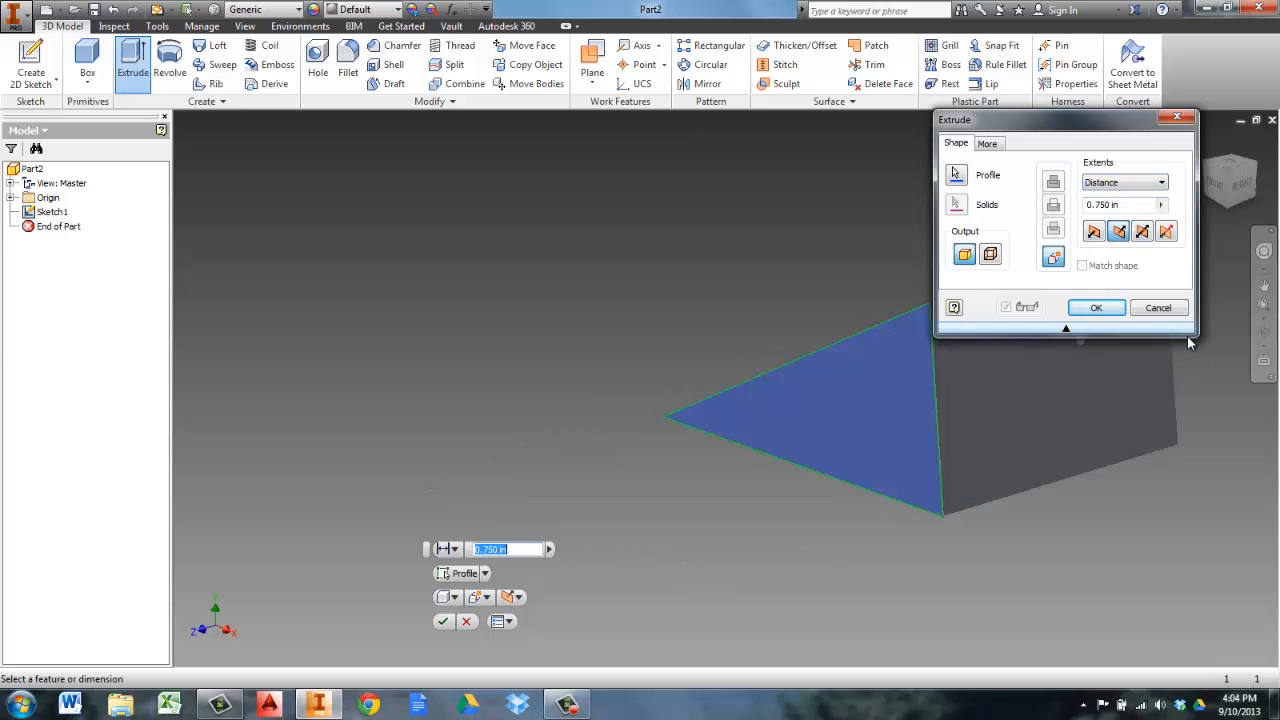
pyautogui.moveTo(912, 372); pyautogui.dragTo(658, 398, button='middle')
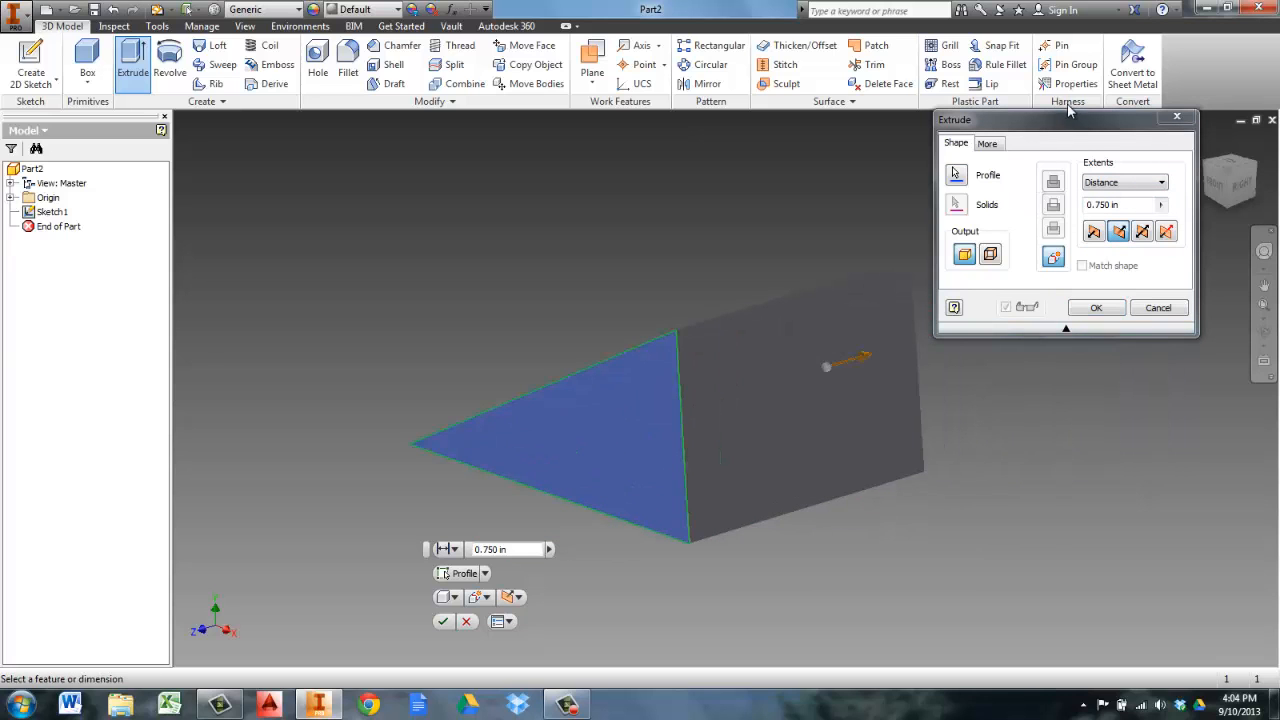
pyautogui.moveTo(1083, 122); pyautogui.dragTo(1127, 188)
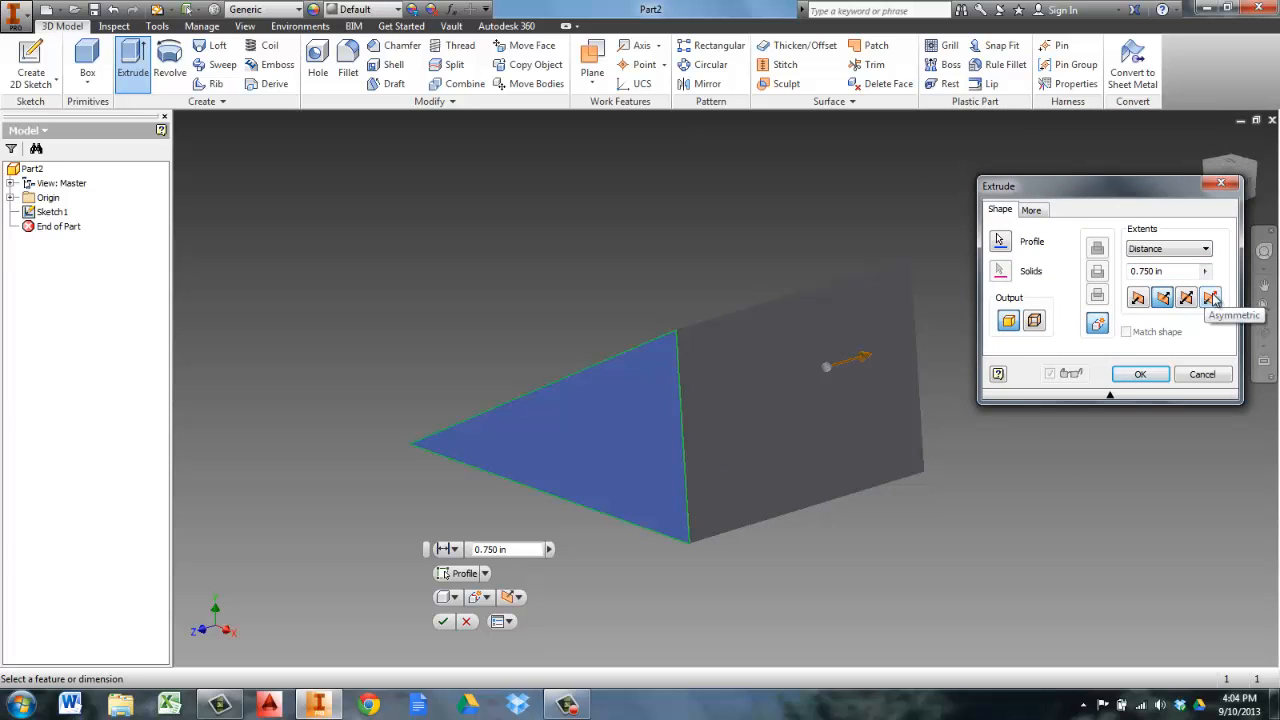
pyautogui.click(1163, 375)
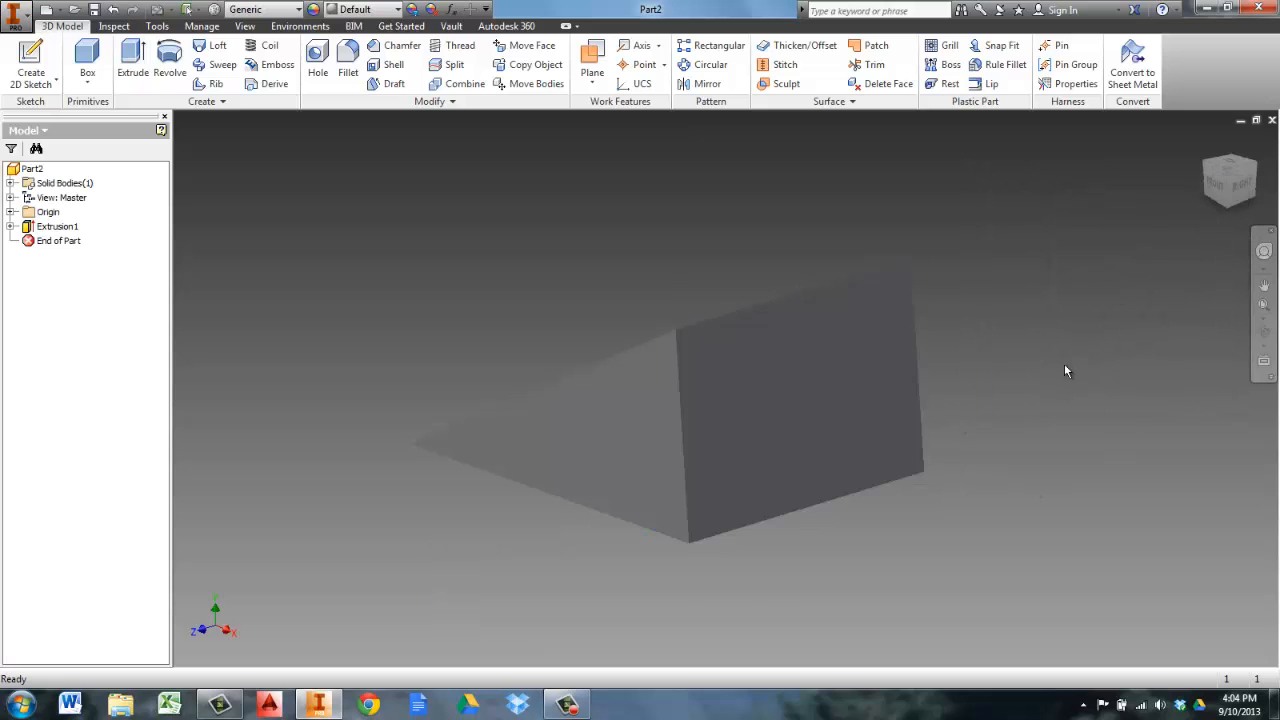
# Examine the extruded wedge from several angles, including free orbits and the front, top and isometric home views.
pyautogui.moveTo(1238, 182)
pyautogui.mouseDown()
pyautogui.moveTo(1262, 145)
pyautogui.moveTo(1230, 178)
pyautogui.mouseUp()
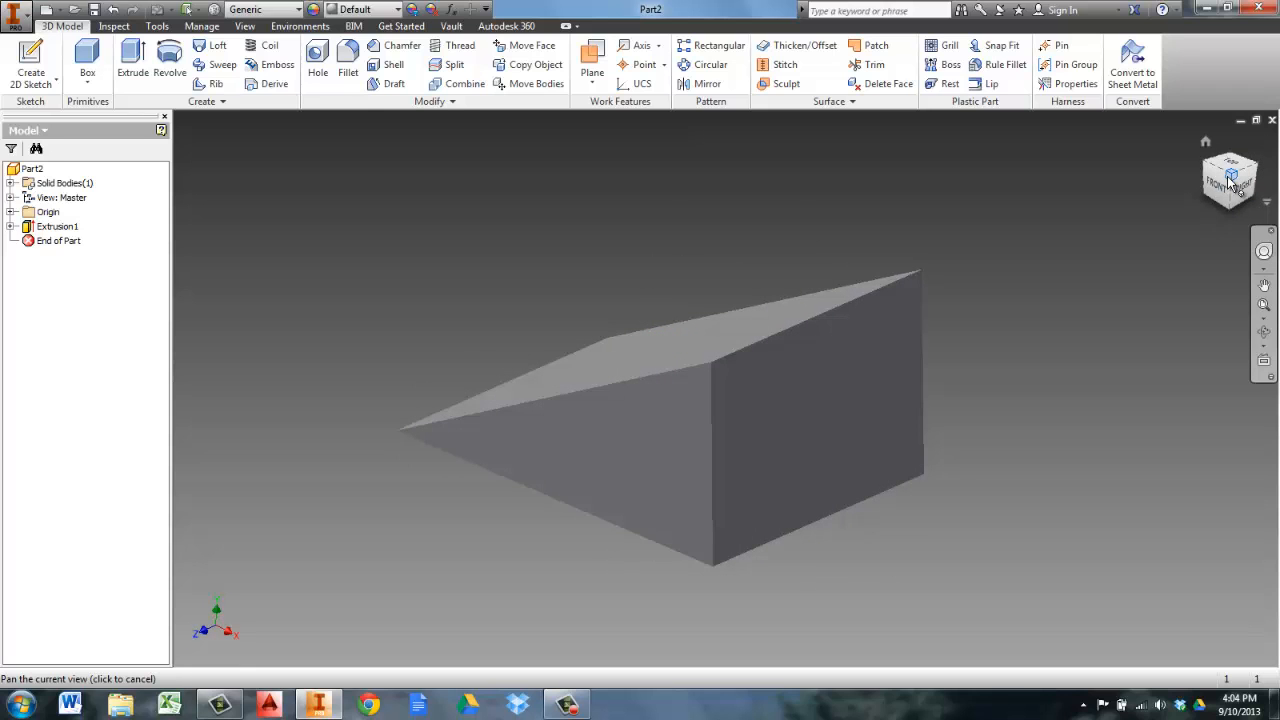
pyautogui.press('F4')
pyautogui.moveTo(934, 335); pyautogui.dragTo(803, 390)
pyautogui.press('Escape')
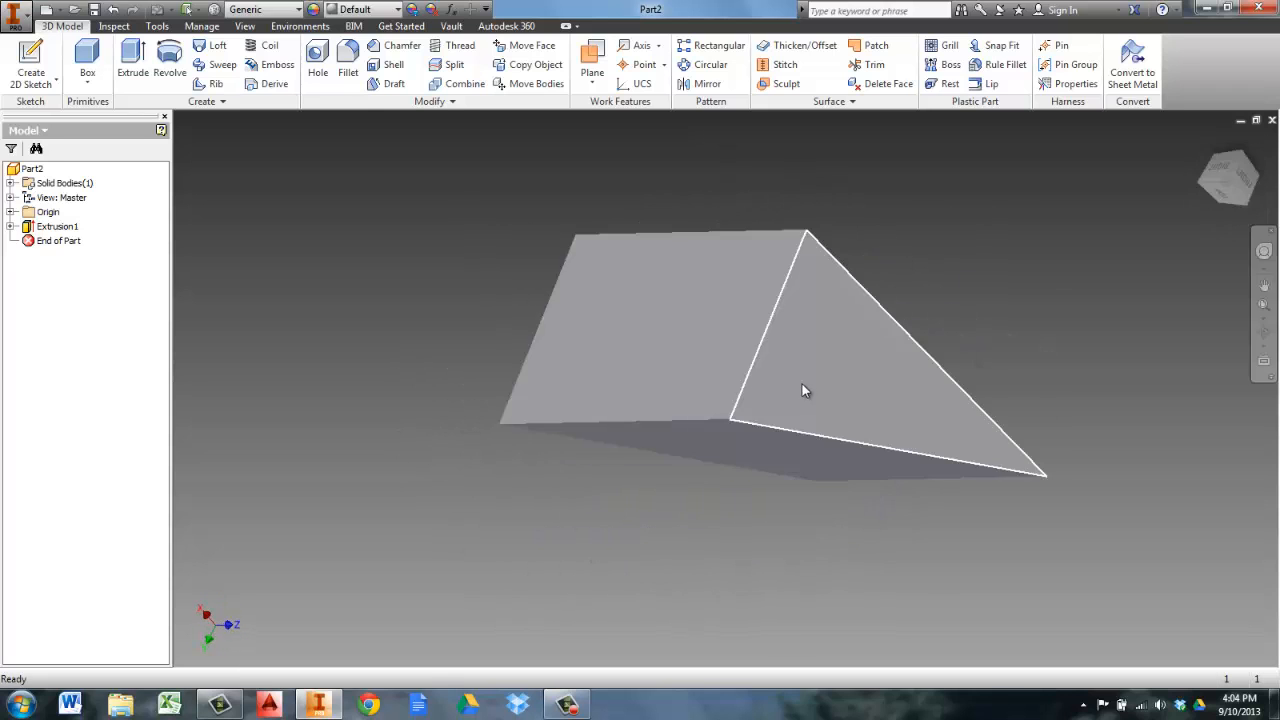
pyautogui.press('F4')
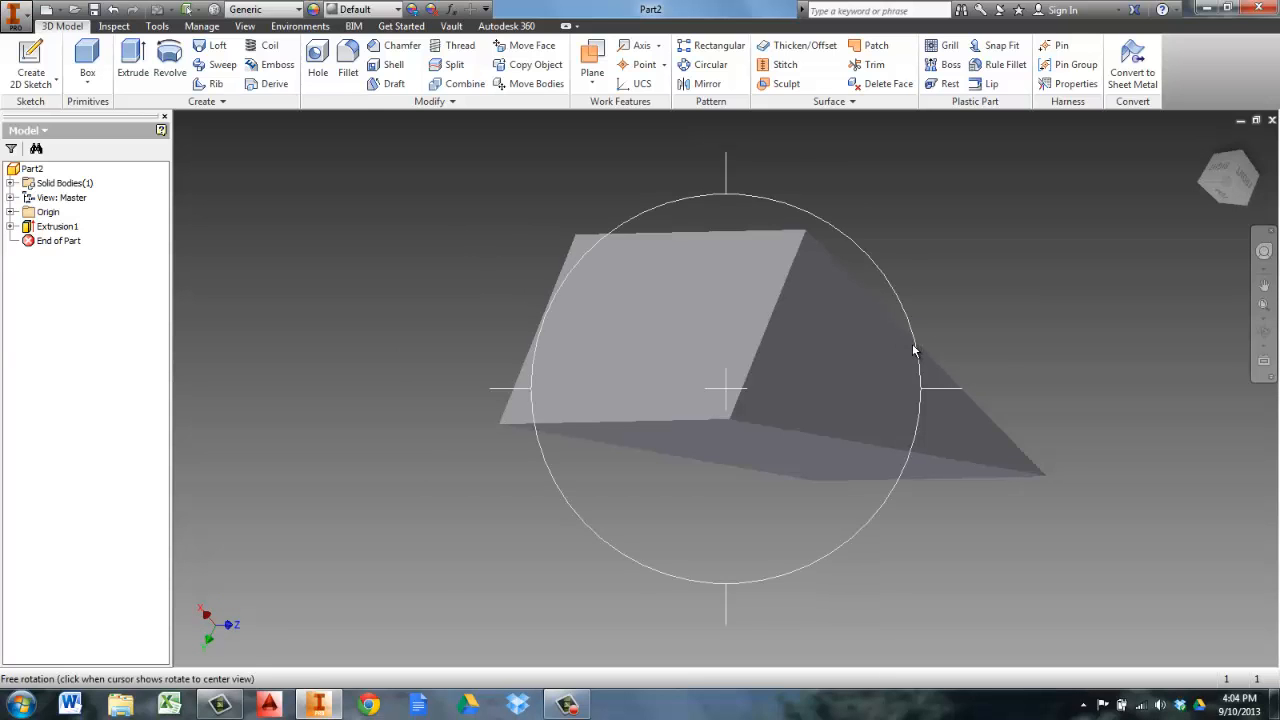
pyautogui.moveTo(914, 343); pyautogui.dragTo(850, 400)
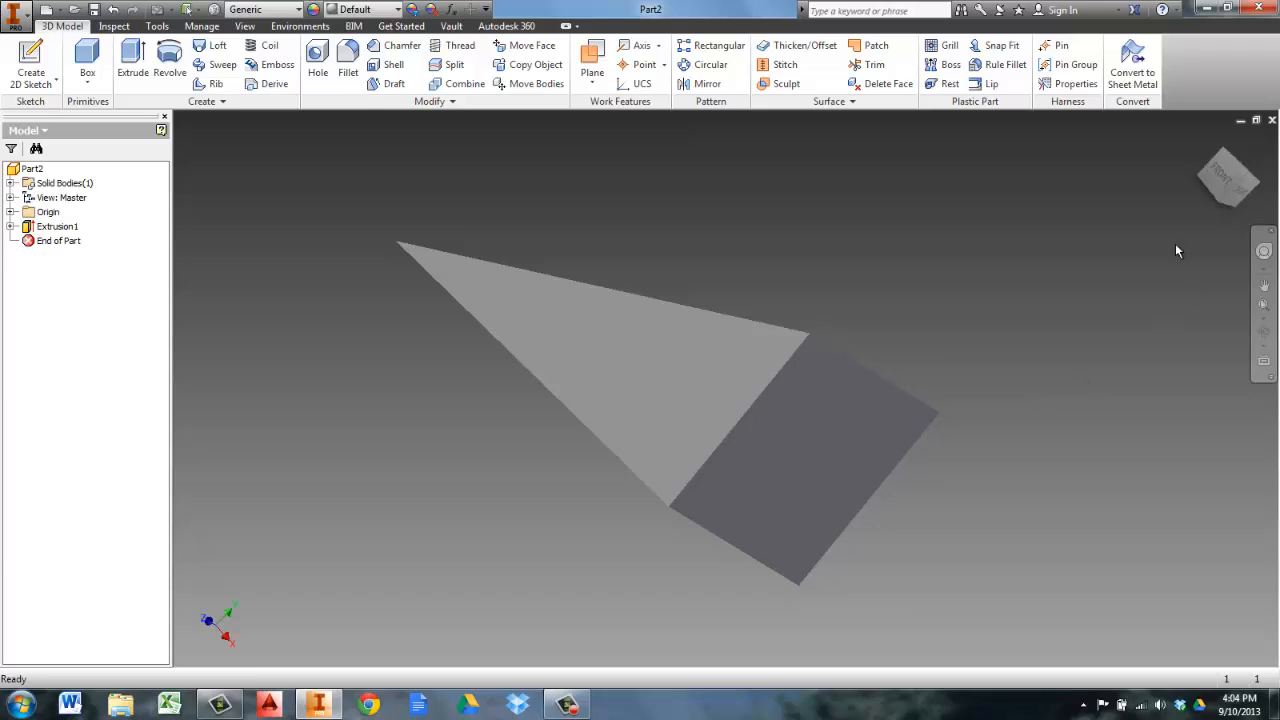
pyautogui.click(1228, 178)
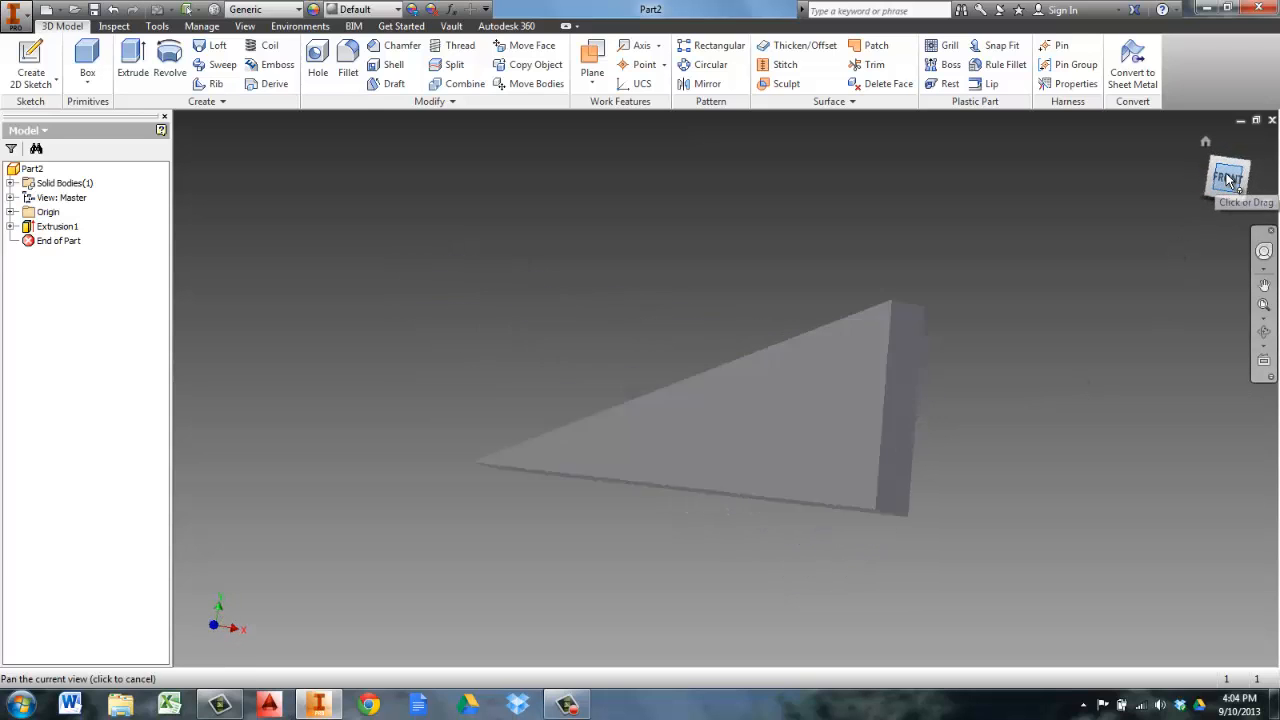
pyautogui.click(1230, 151)
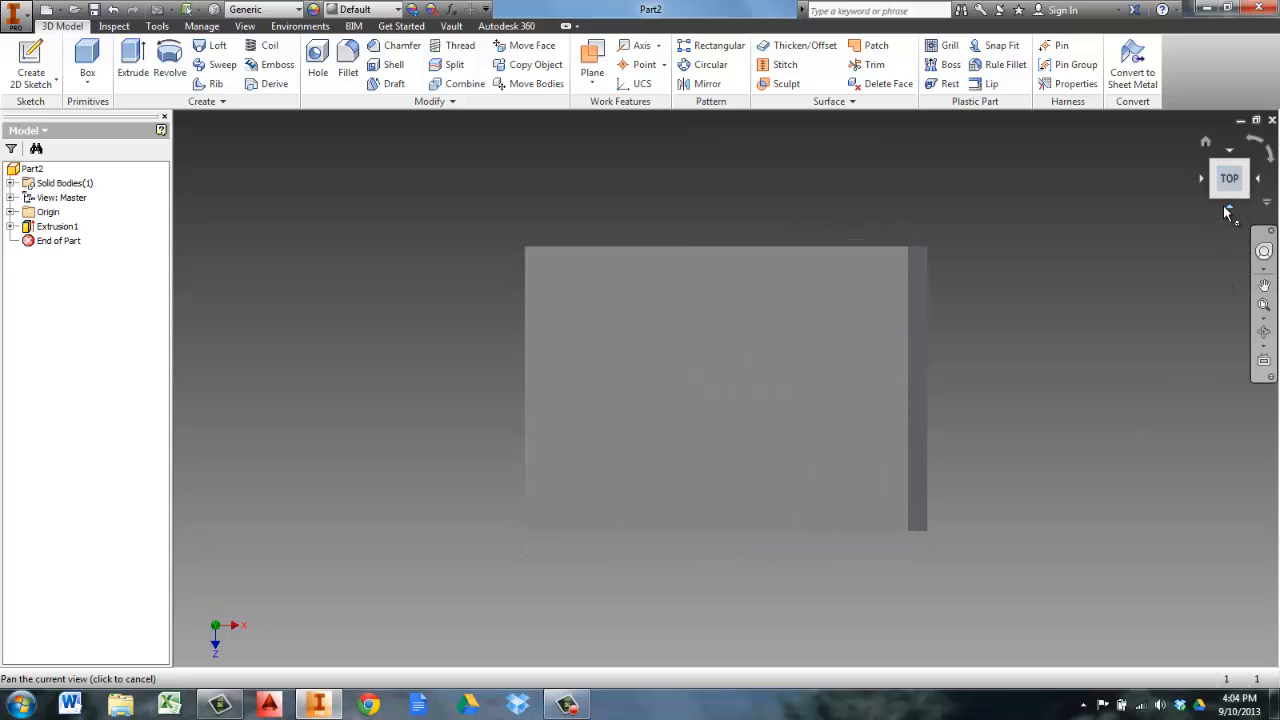
pyautogui.click(1231, 209)
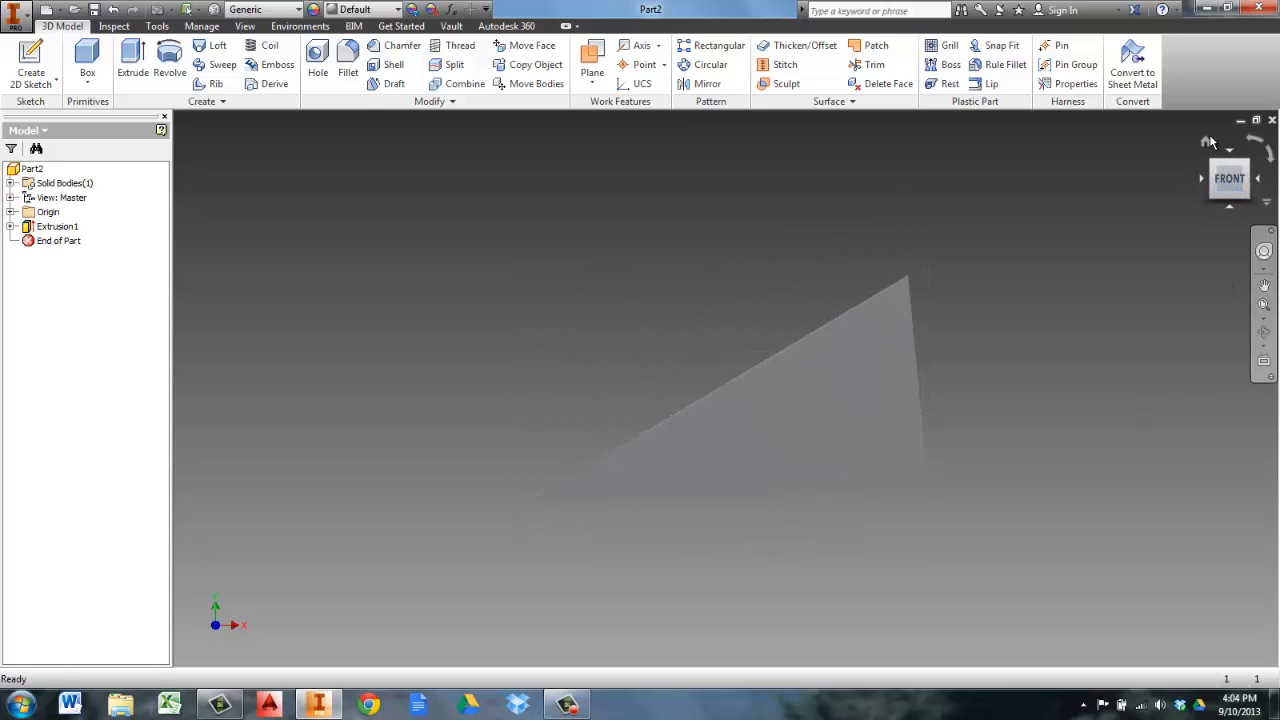
pyautogui.press('F6')
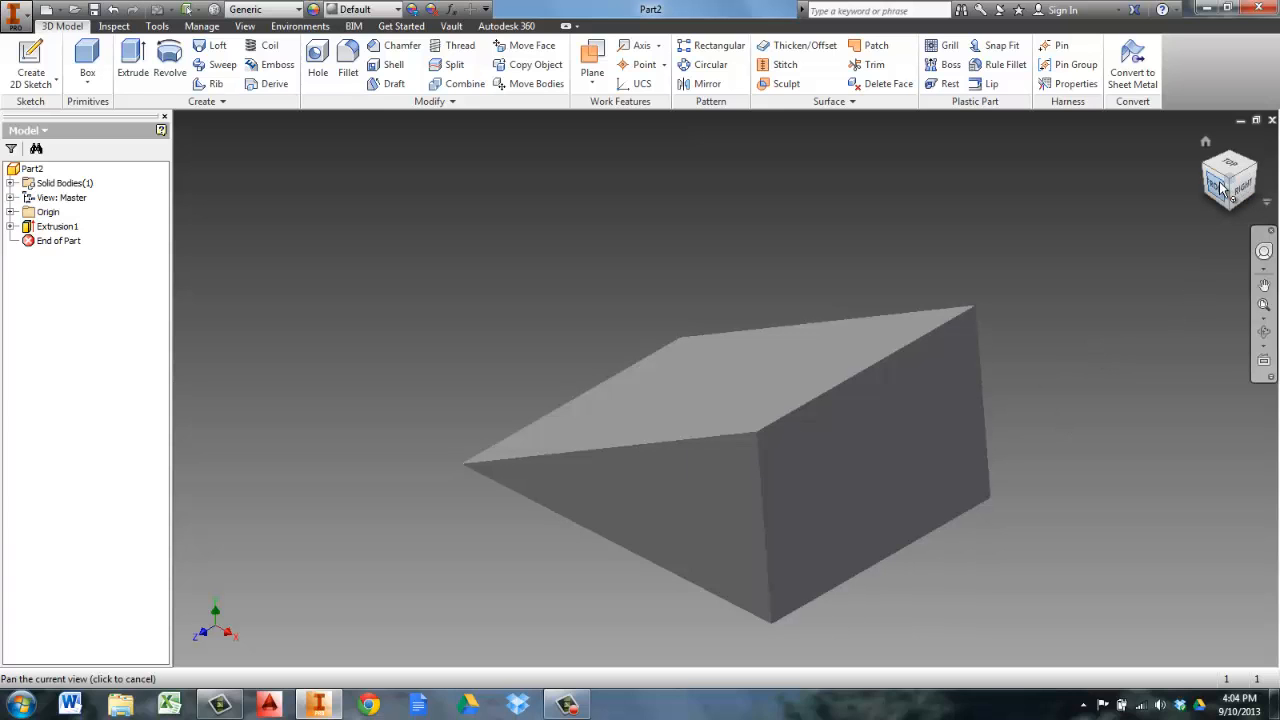
pyautogui.moveTo(1231, 187); pyautogui.dragTo(1272, 126)
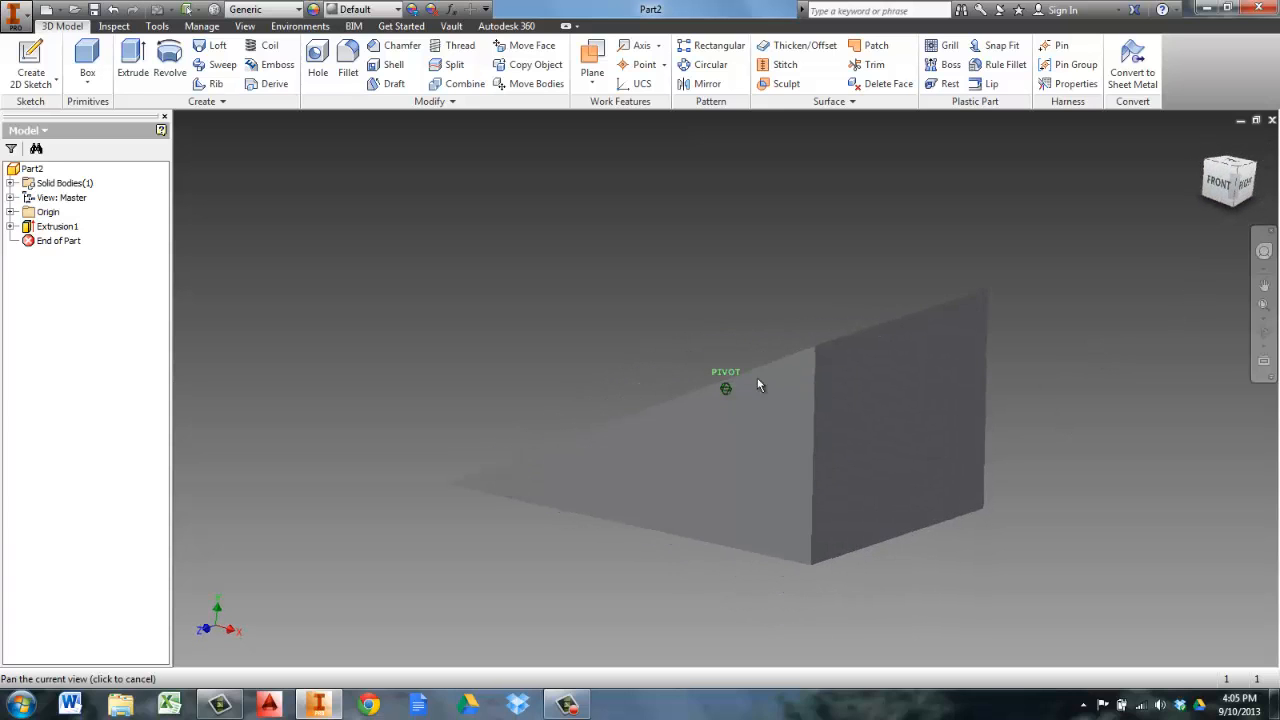